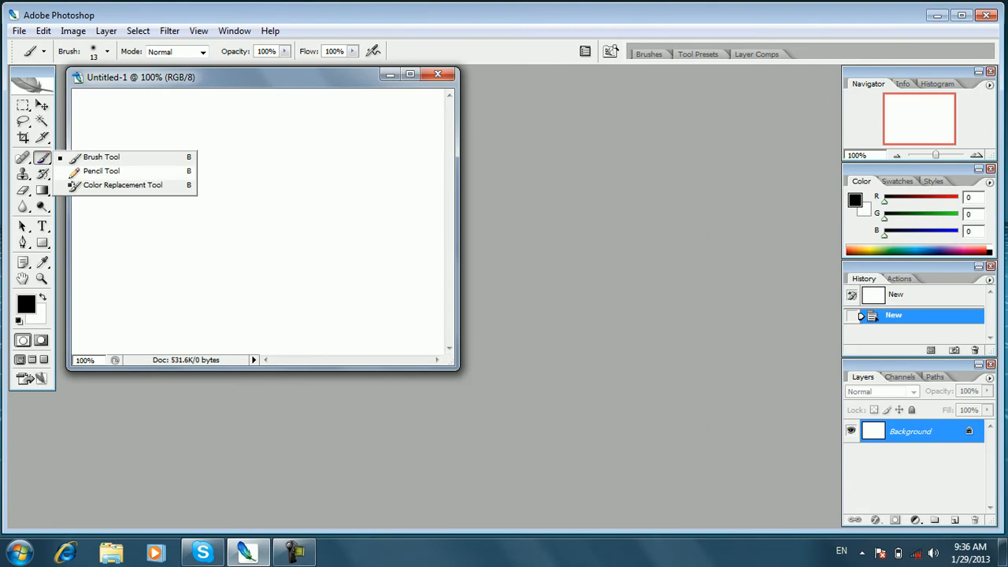
Draw several separate freehand lines across the blank Untitled-1 canvas with the Pencil Tool.
click(77, 171)
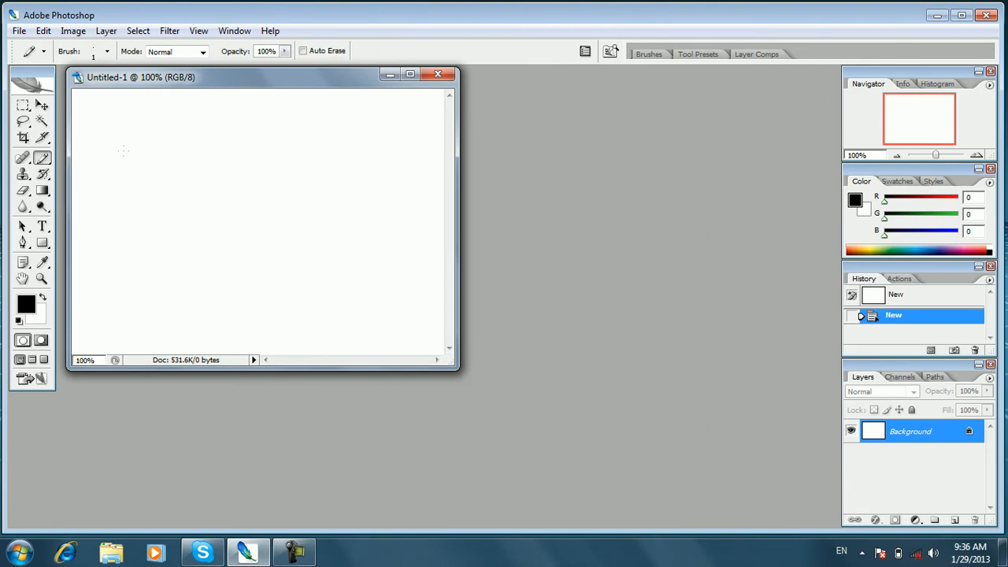
drag(163, 155, 222, 193)
drag(249, 159, 242, 273)
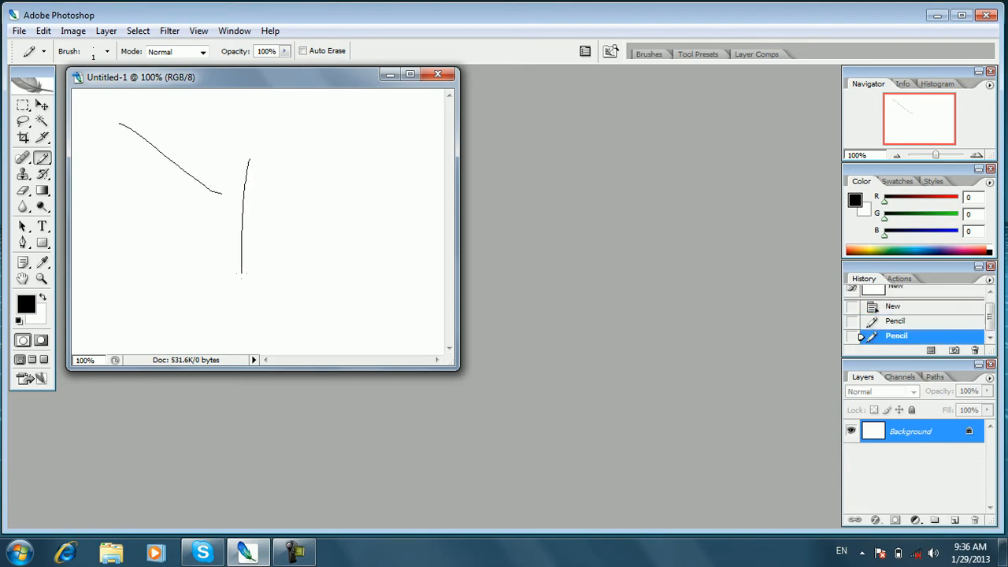
drag(72, 202, 220, 245)
drag(339, 160, 412, 252)
mouse_move(317, 181)
mouse_down()
mouse_move(302, 283)
mouse_move(290, 226)
mouse_move(286, 288)
mouse_up()
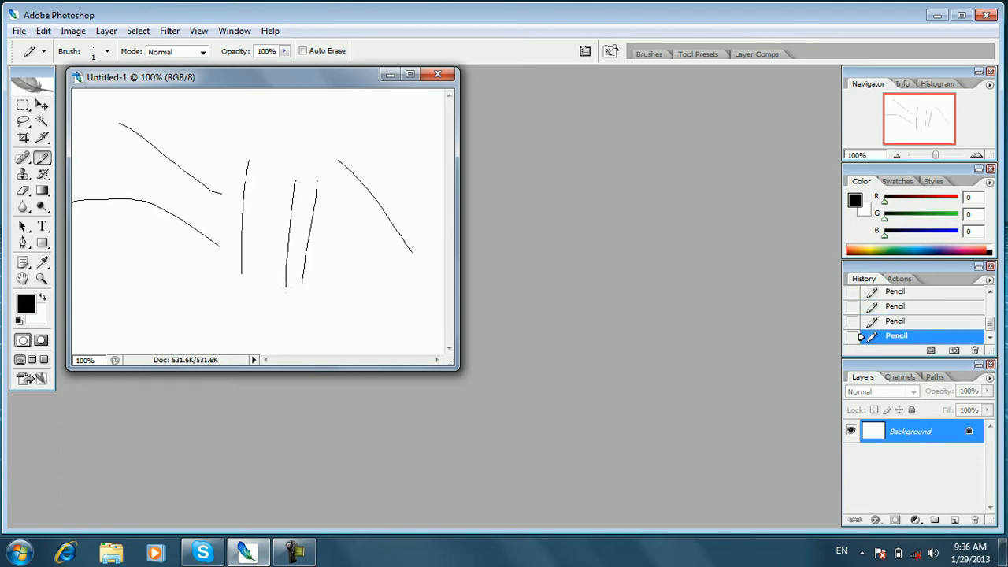
Clear the entire canvas and try the Color Replacement Tool on the blank area.
key(ctrl+a)
key(Delete)
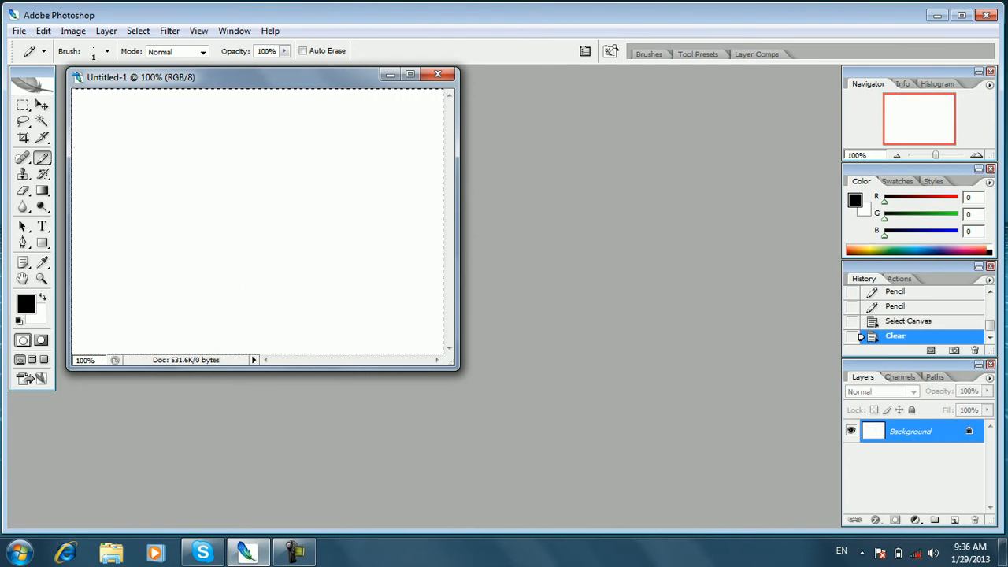
right_click(42, 157)
click(119, 184)
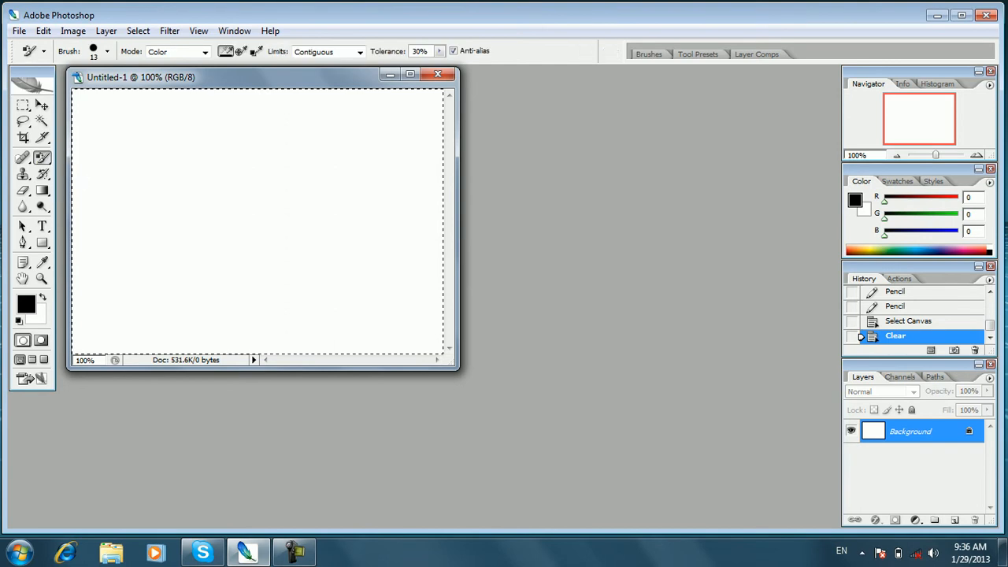
click(187, 209)
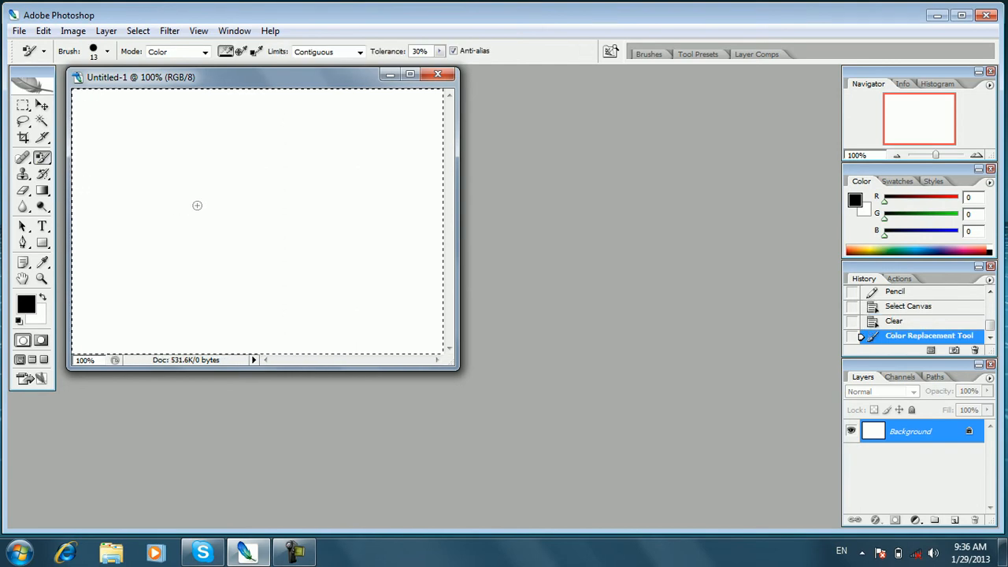
Open the image file#105 from the photo\jpg folder on Local Disk (D:).
key(ctrl+o)
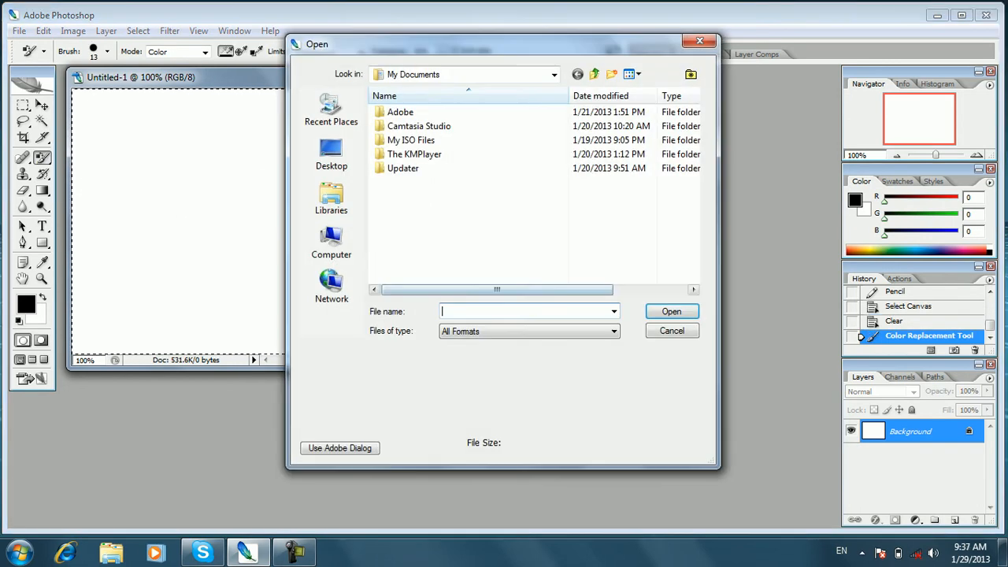
click(331, 240)
double_click(453, 164)
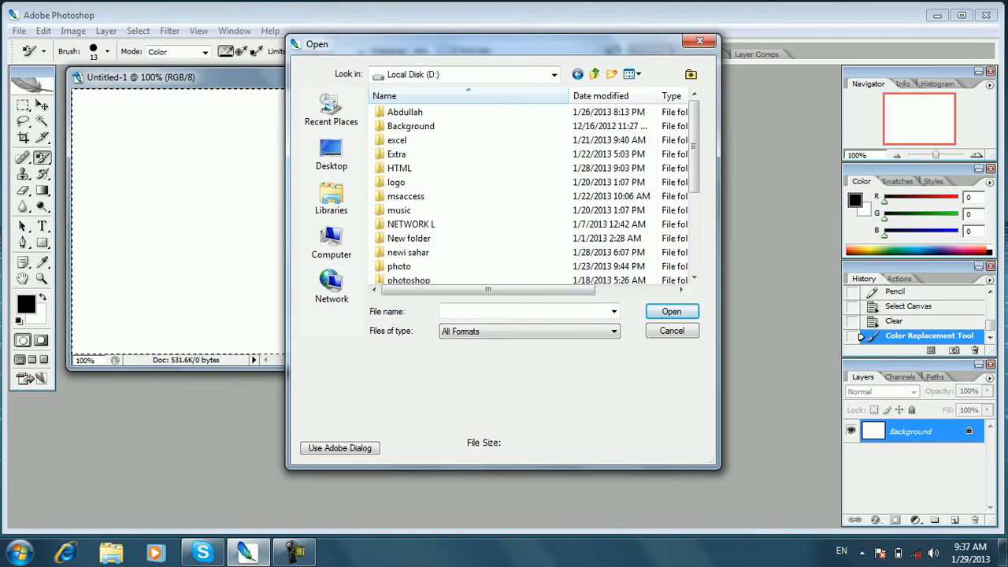
double_click(399, 266)
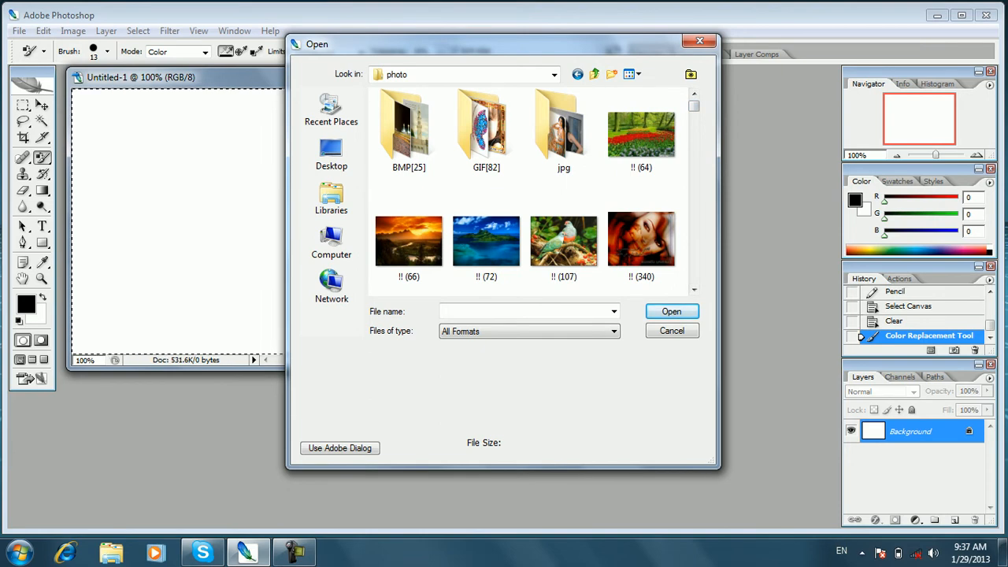
double_click(563, 131)
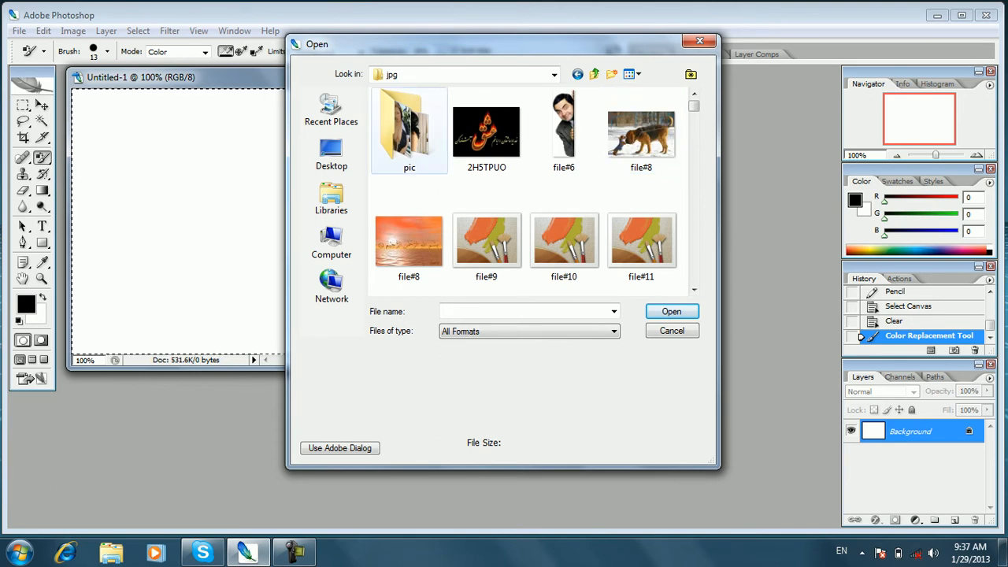
scroll(538, 192, down, 3)
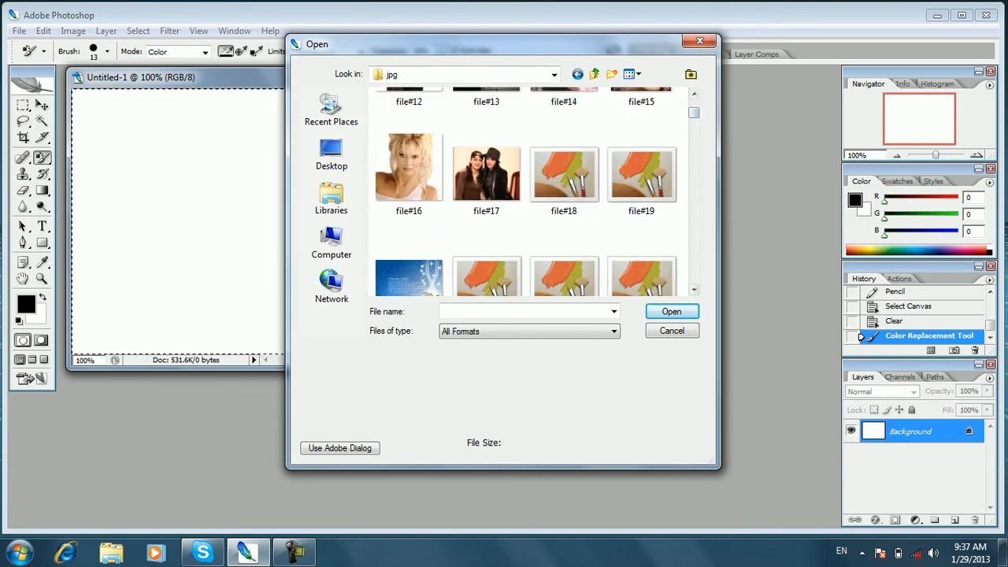
scroll(525, 191, down, 5)
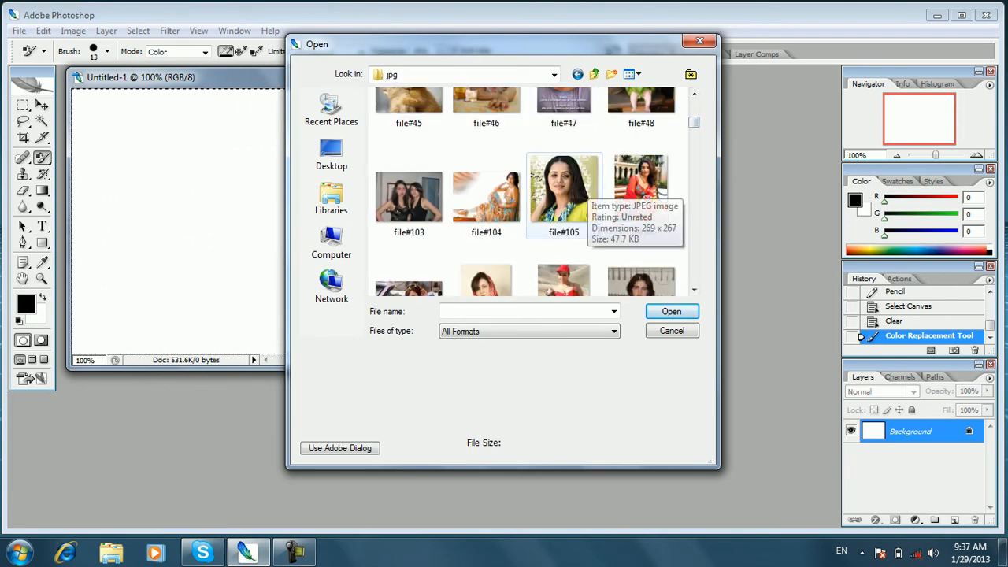
click(564, 193)
click(671, 311)
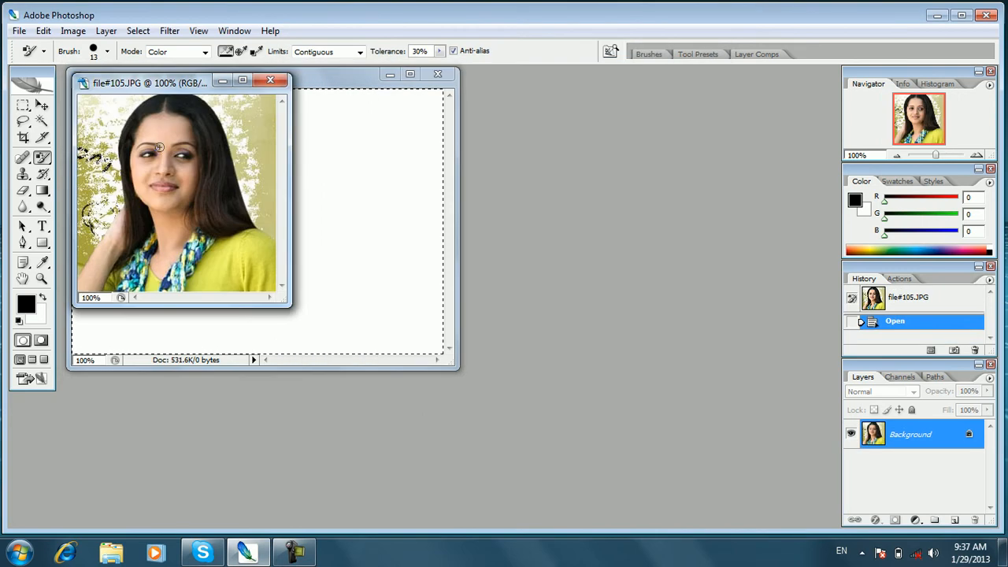
Recolor the woman's face and forehead grey with the Color Replacement Tool, using the black foreground color.
drag(138, 148, 129, 154)
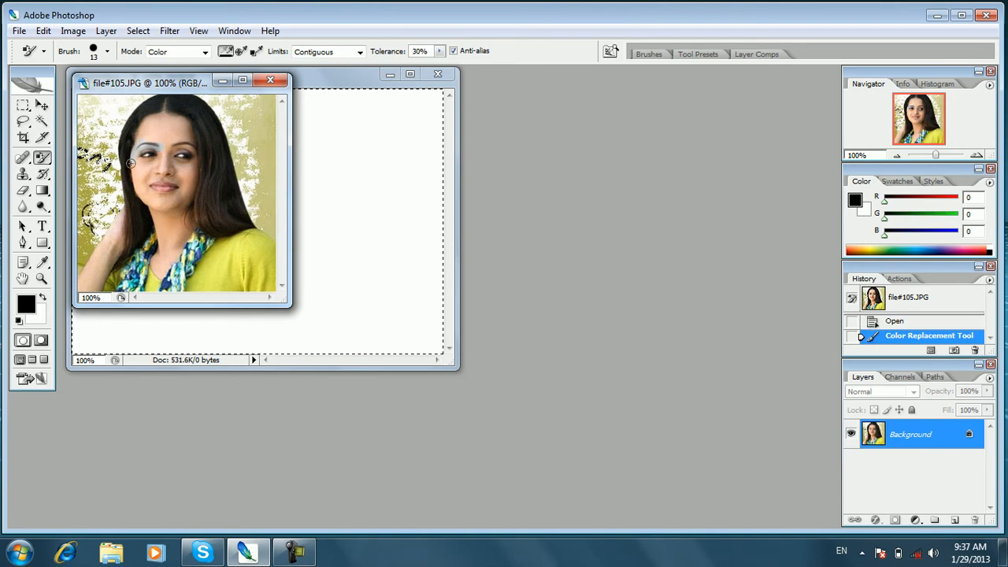
drag(131, 162, 132, 166)
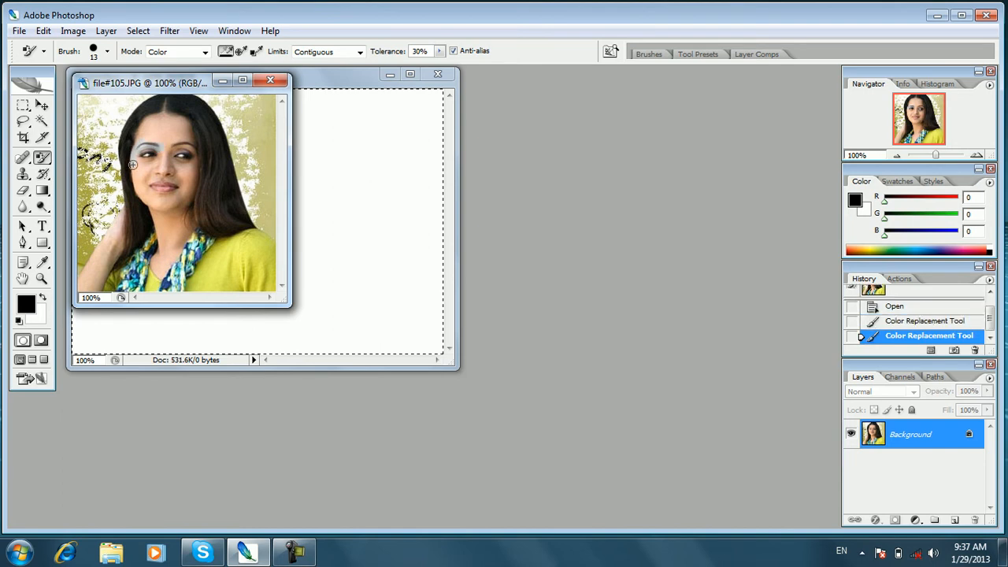
drag(137, 165, 138, 190)
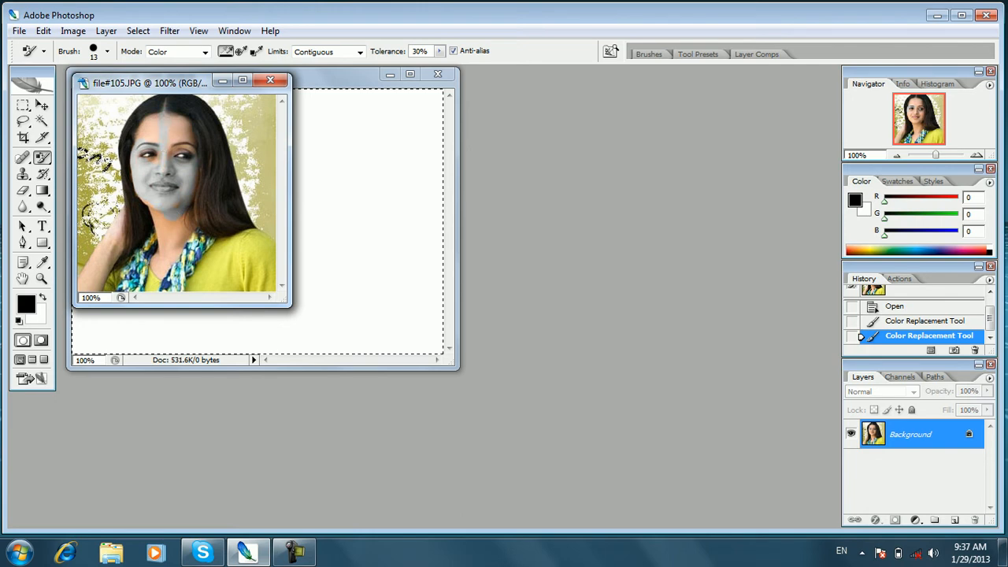
click(162, 134)
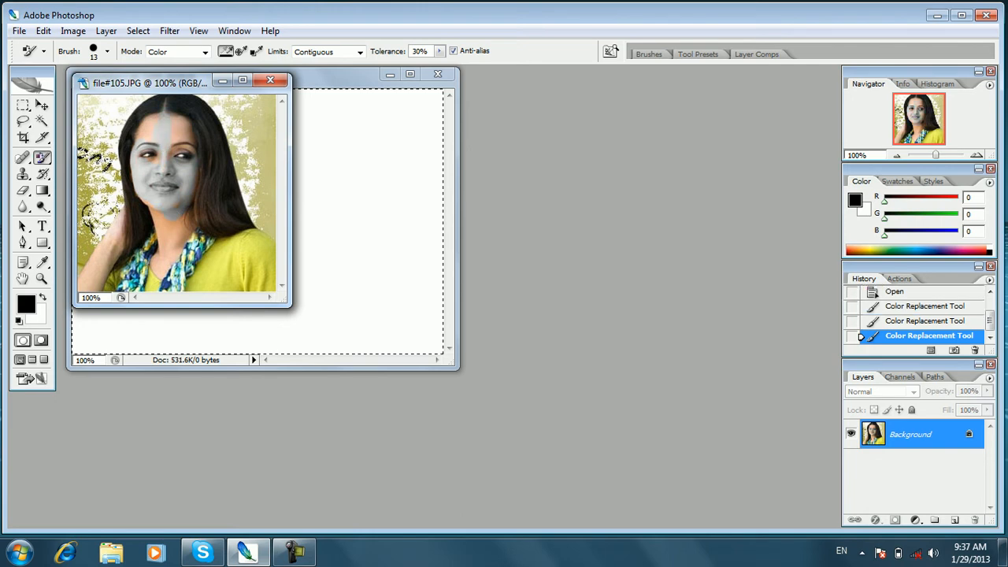
Paint with the Spot Healing Brush Tool over the edge of the woman's hair in the file#105 photo.
right_click(43, 158)
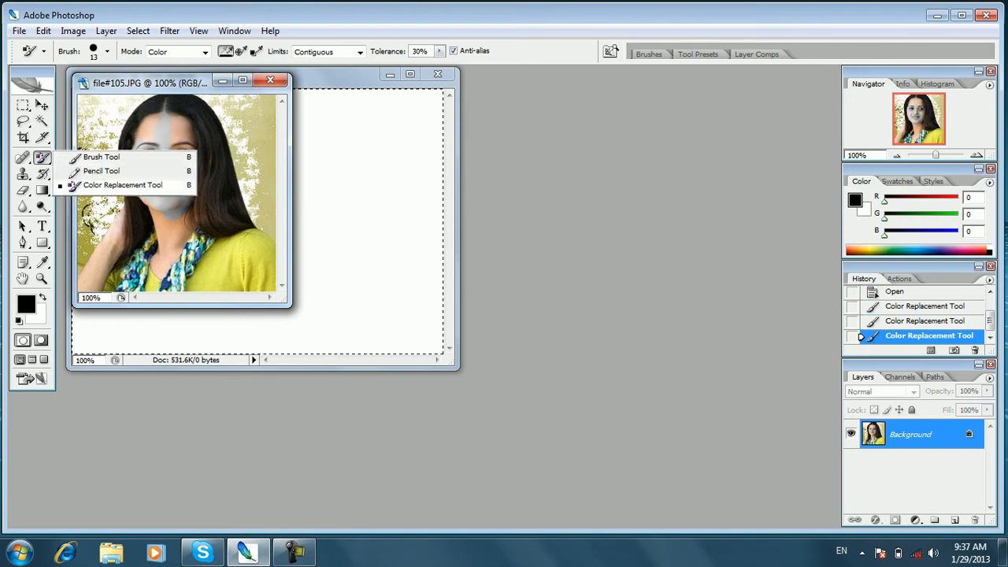
click(101, 157)
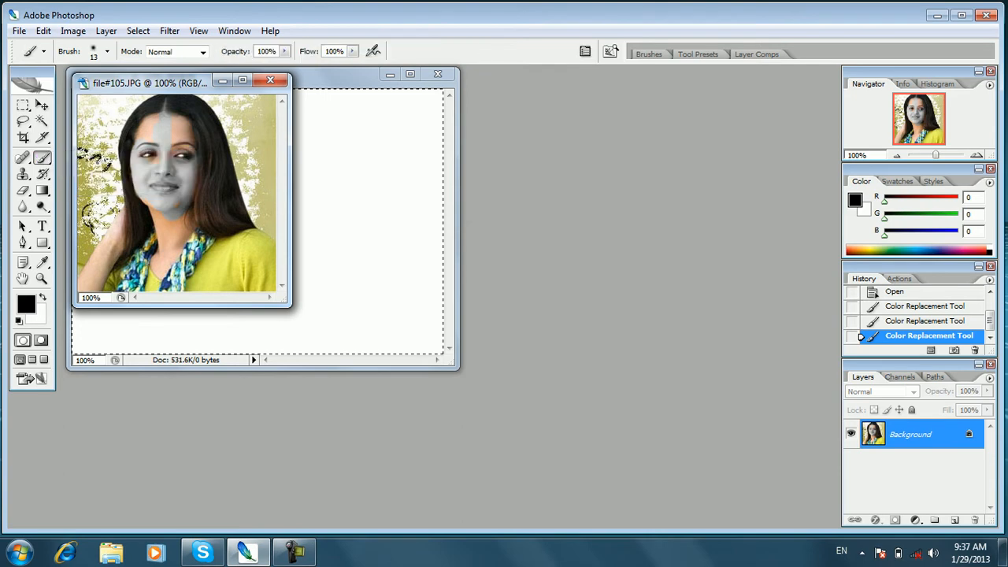
click(22, 157)
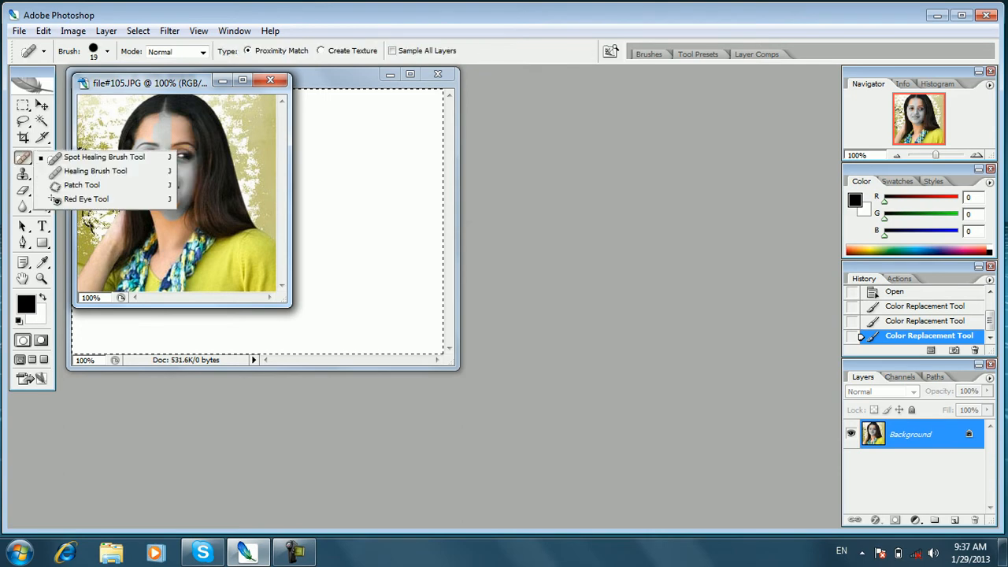
click(85, 156)
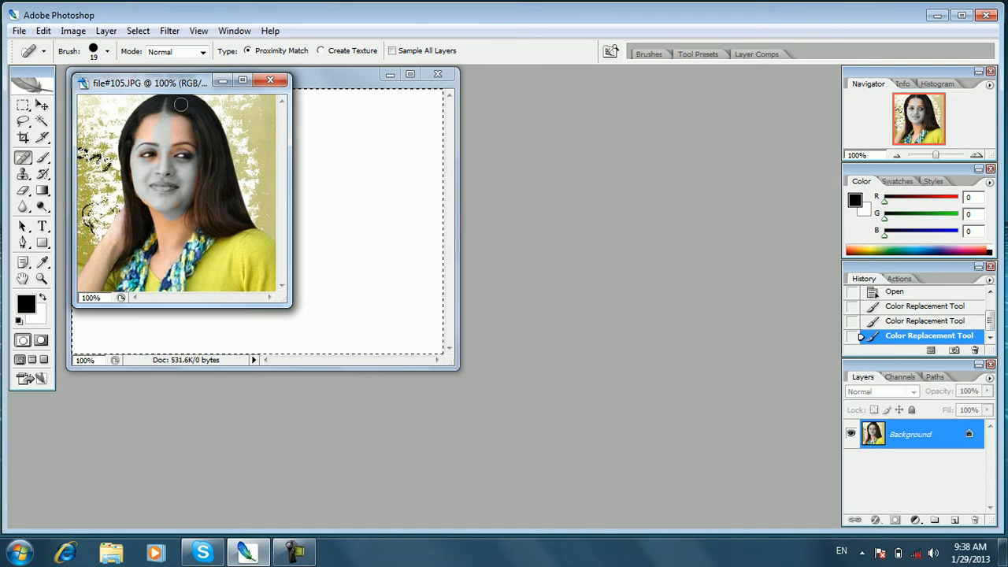
mouse_move(234, 142)
mouse_down()
mouse_move(235, 170)
mouse_move(256, 123)
mouse_move(255, 181)
mouse_move(228, 111)
mouse_move(246, 150)
mouse_up()
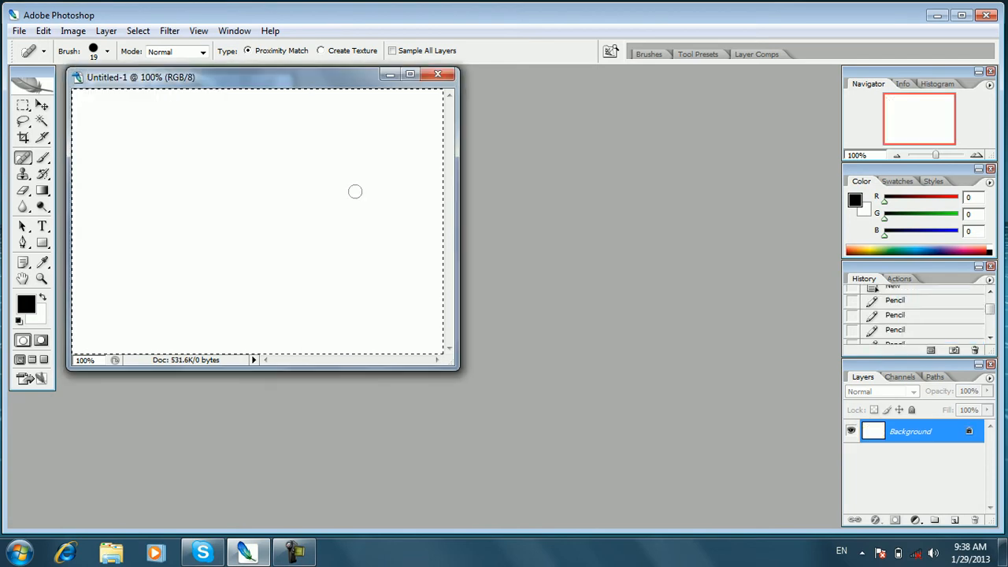
Make two Spot Healing Brush strokes on the blank Untitled-1 canvas and remove its selection.
mouse_move(353, 192)
mouse_down()
mouse_move(344, 222)
mouse_move(353, 183)
mouse_move(337, 259)
mouse_move(334, 185)
mouse_move(296, 234)
mouse_move(312, 266)
mouse_move(338, 183)
mouse_move(325, 207)
mouse_move(336, 190)
mouse_move(299, 217)
mouse_up()
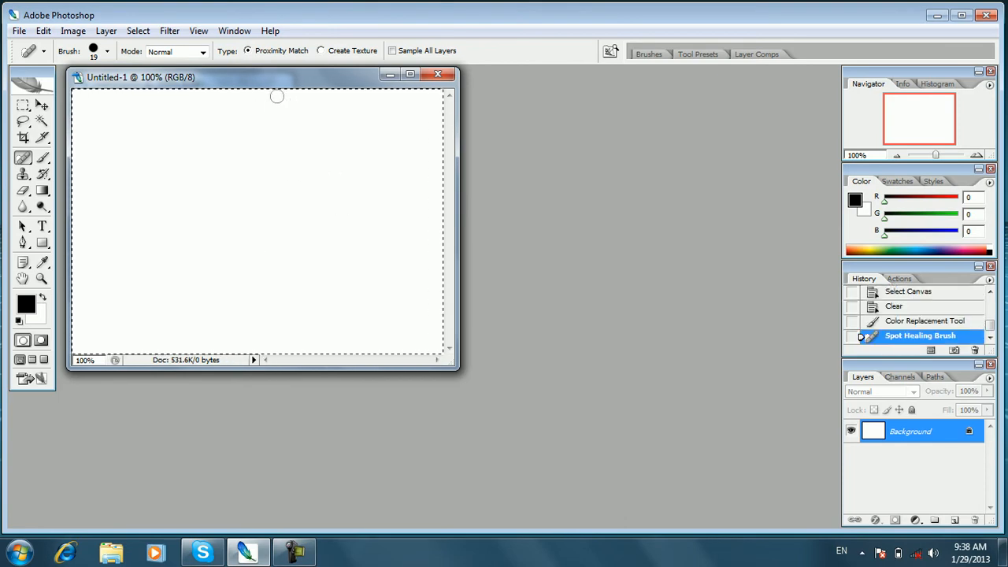
mouse_move(277, 157)
mouse_down()
mouse_move(288, 189)
mouse_move(275, 167)
mouse_up()
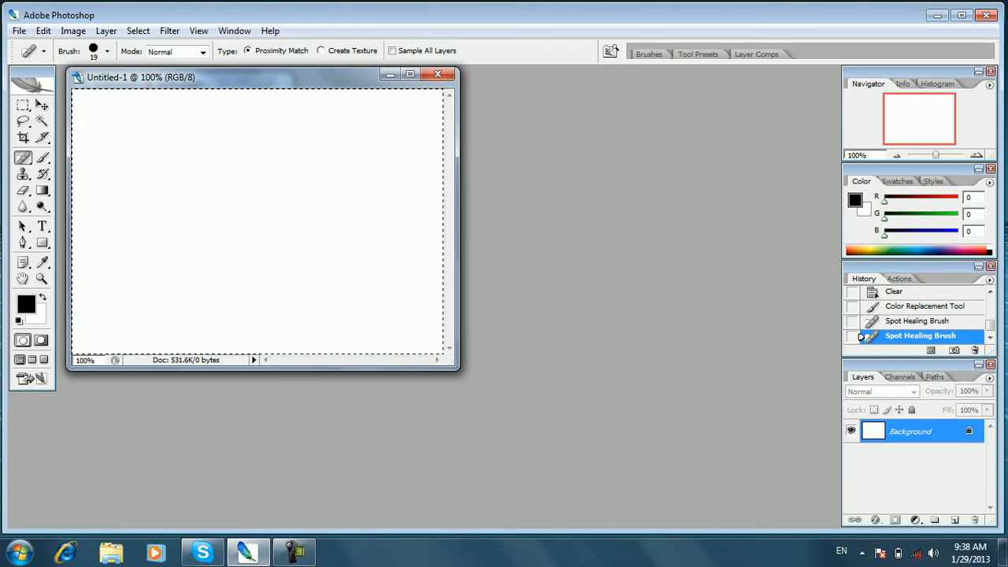
key(ctrl+d)
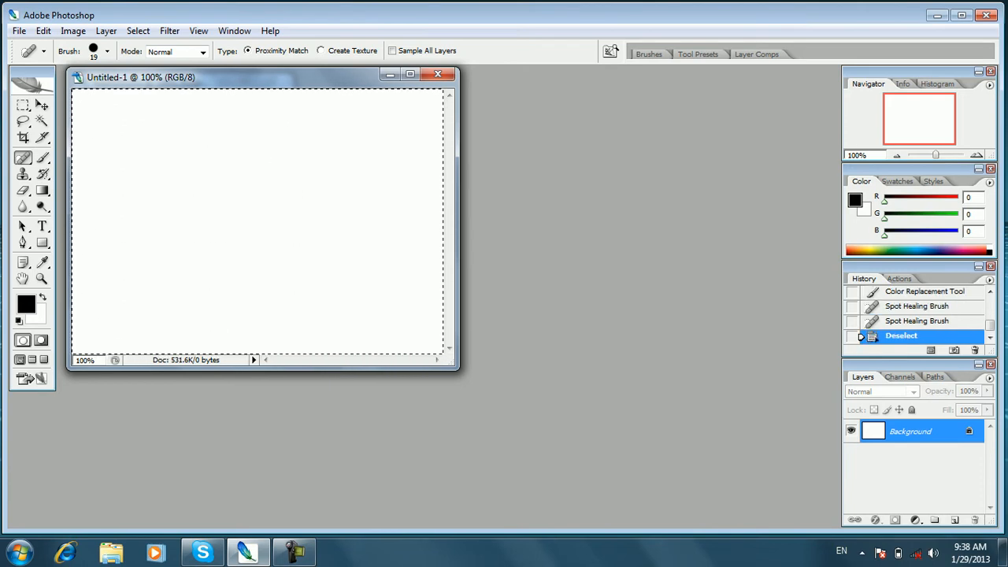
Open the image file#126 from the jpg folder.
key(ctrl+o)
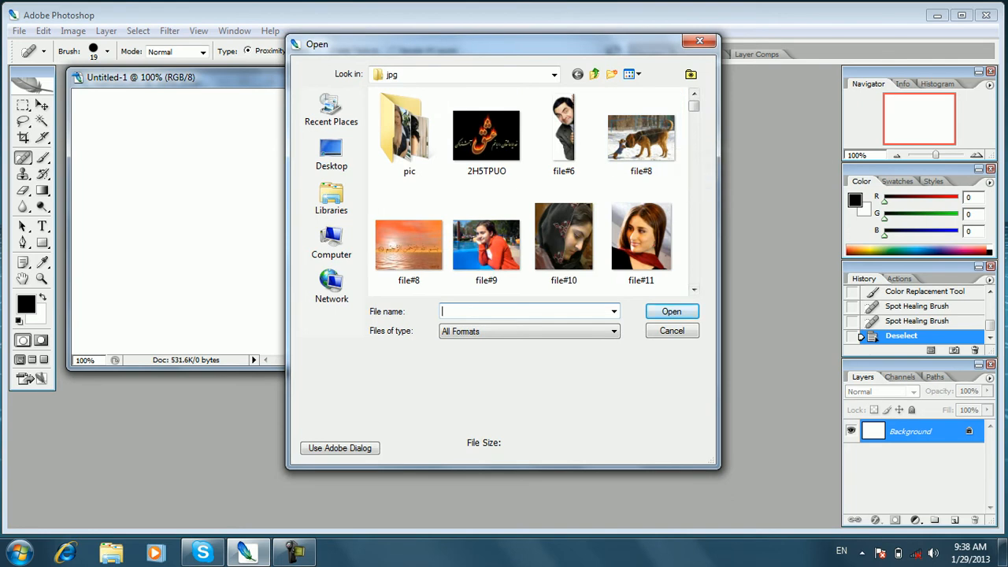
scroll(532, 189, down, 15)
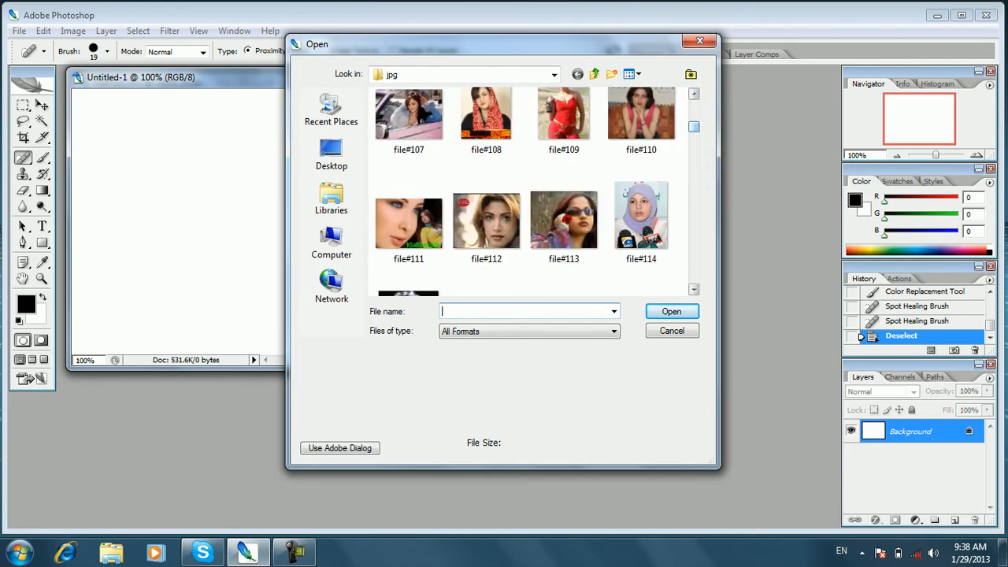
scroll(532, 189, down, 4)
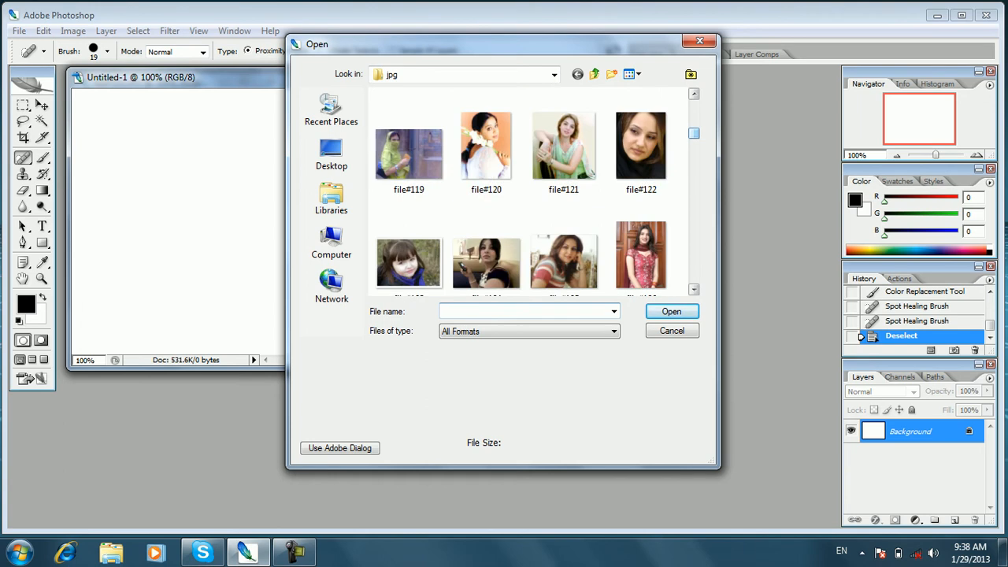
scroll(531, 189, down, 3)
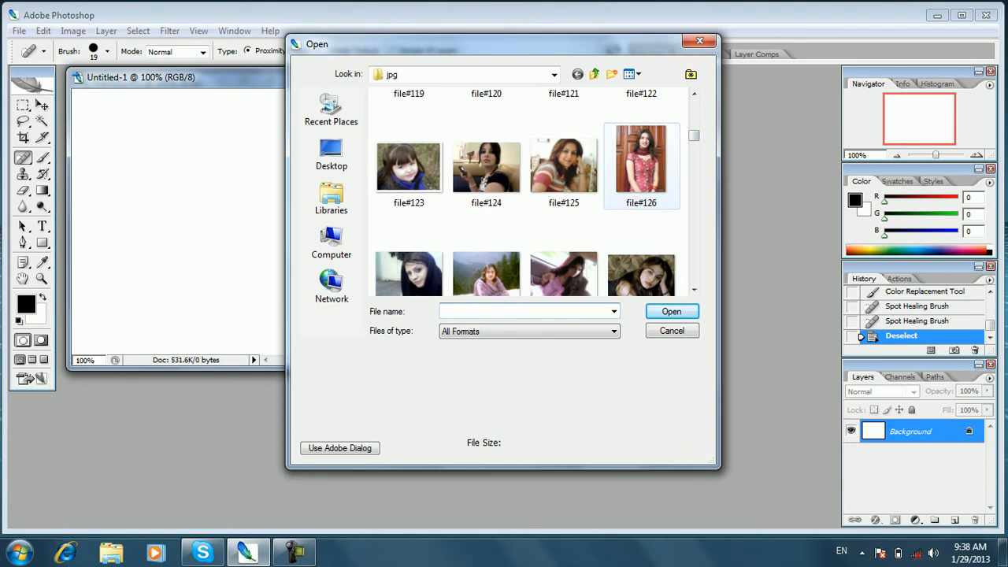
click(640, 162)
click(672, 312)
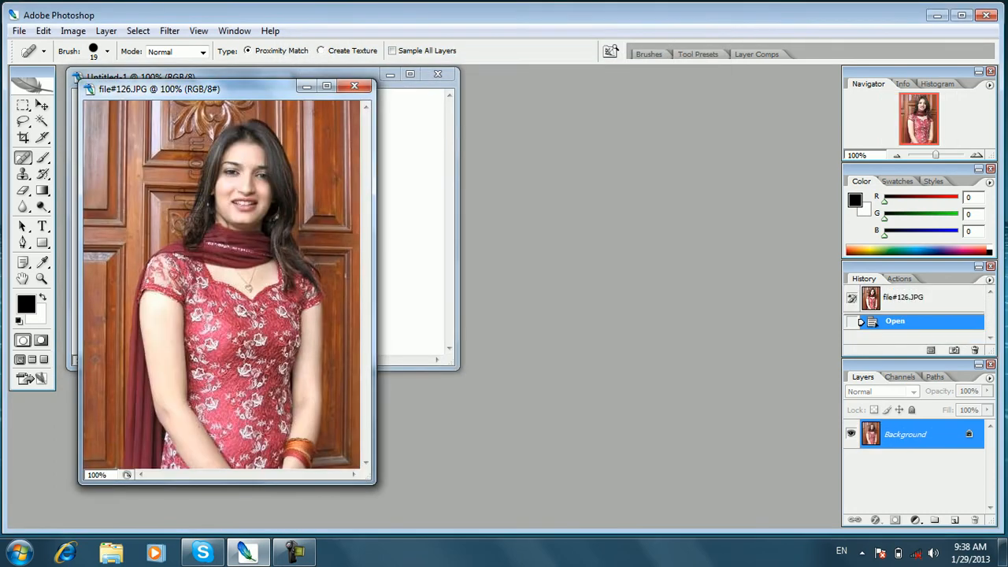
Try the Spot Healing Brush on the wooden door beside the woman's head and undo the stroke.
mouse_move(152, 154)
mouse_down()
mouse_move(140, 201)
mouse_move(123, 185)
mouse_move(130, 144)
mouse_move(116, 177)
mouse_move(109, 159)
mouse_move(118, 198)
mouse_move(177, 161)
mouse_move(110, 205)
mouse_move(142, 141)
mouse_up()
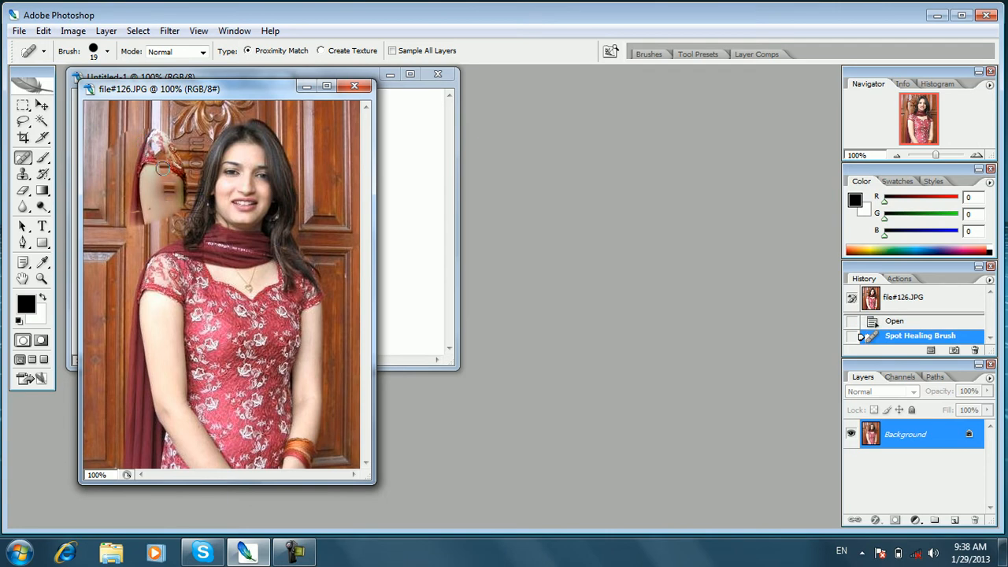
key(ctrl+z)
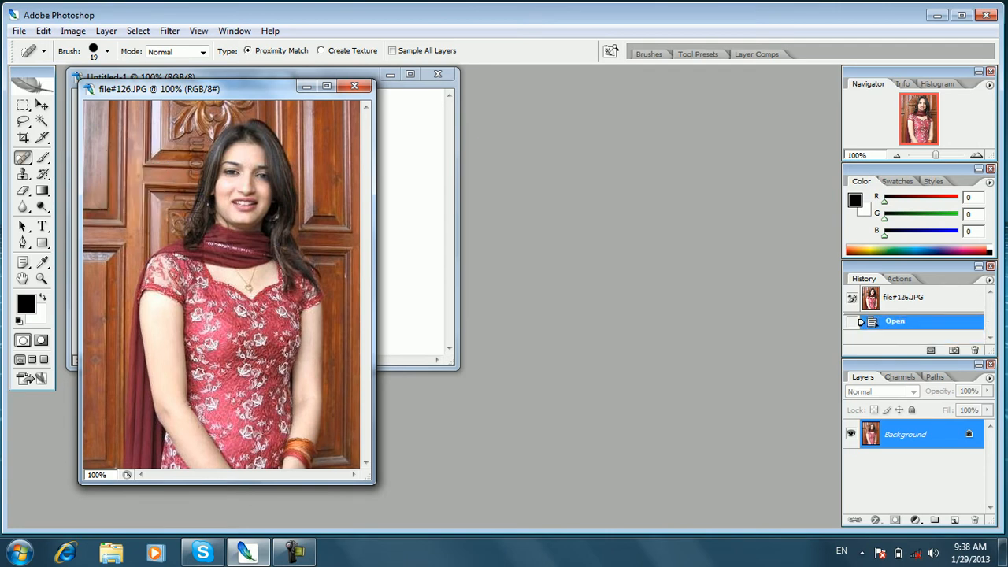
Activate the Healing Brush Tool and open the image file#141 from the jpg folder.
click(23, 157)
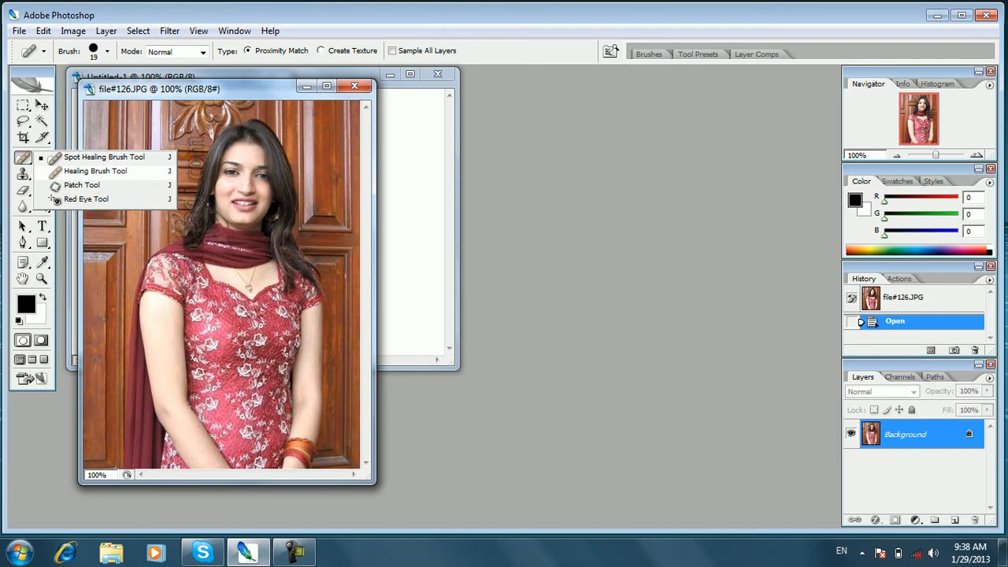
click(91, 171)
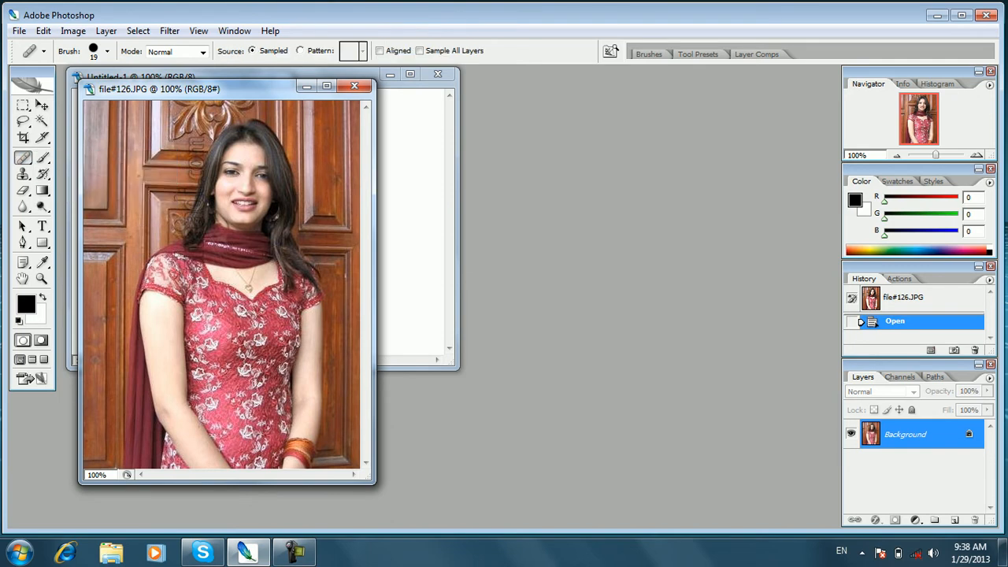
key(ctrl+o)
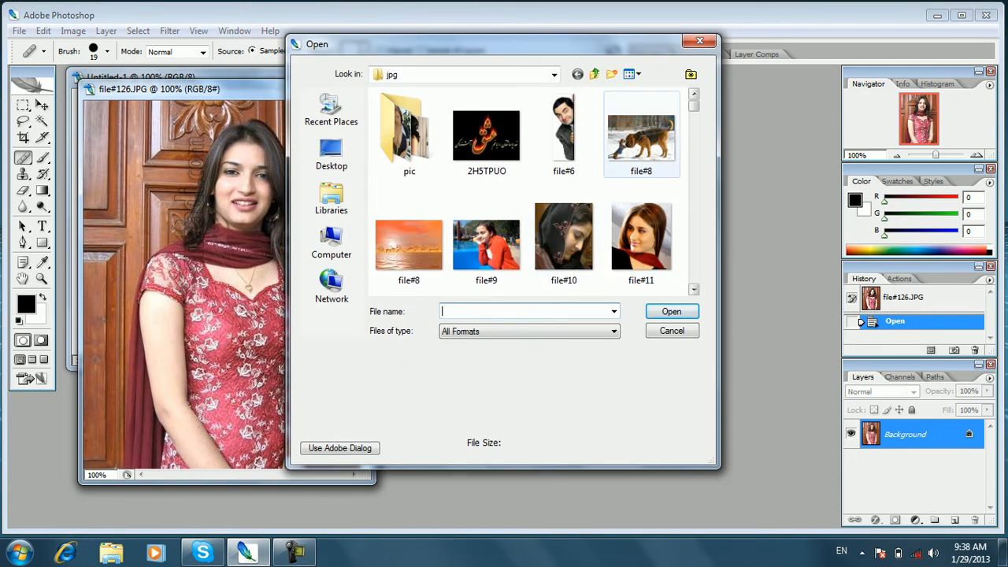
scroll(526, 191, down, 20)
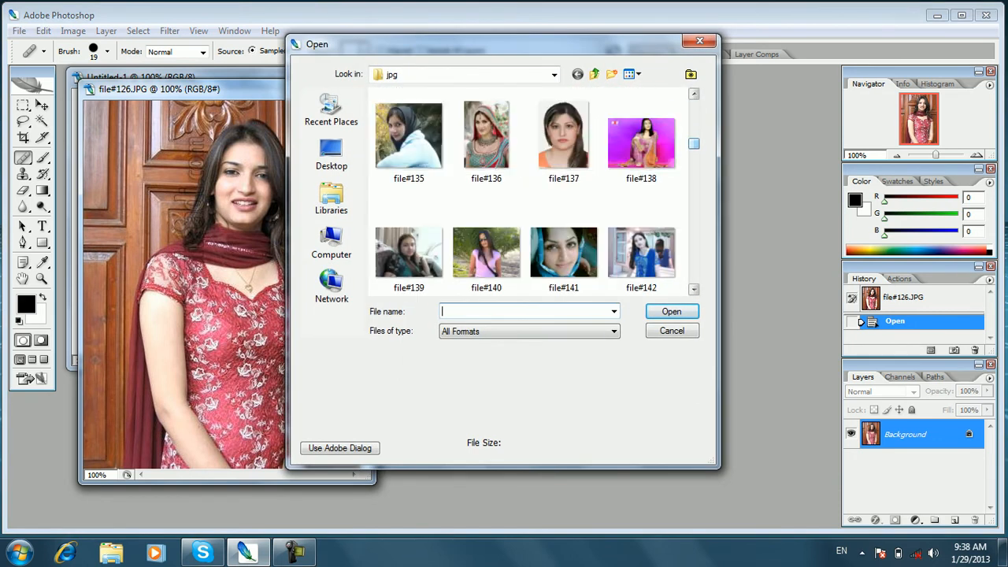
scroll(526, 191, up, 1)
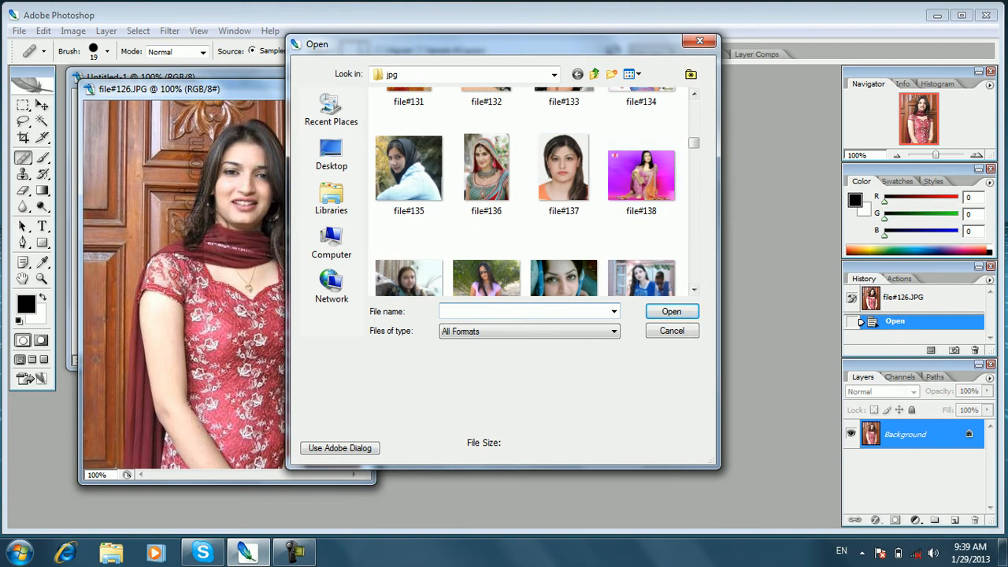
click(693, 289)
click(693, 289)
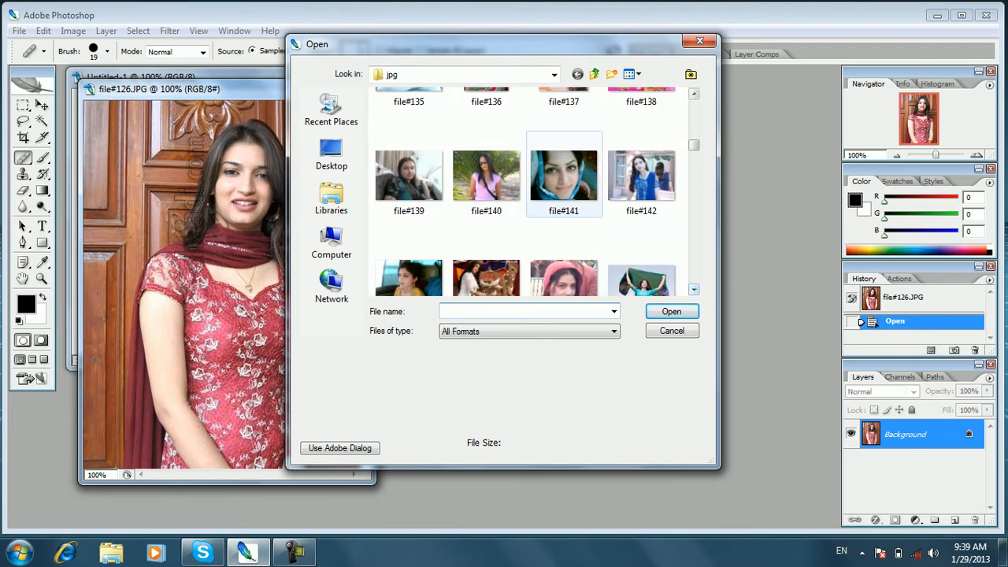
click(563, 175)
key(Return)
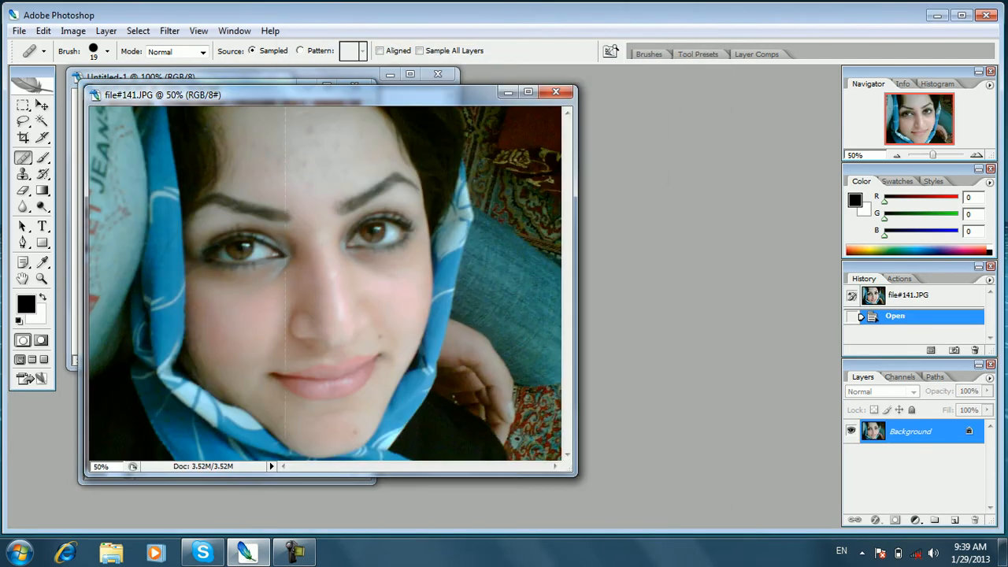
Open the image file#138 and move the file#141 window aside to uncover it.
key(ctrl+o)
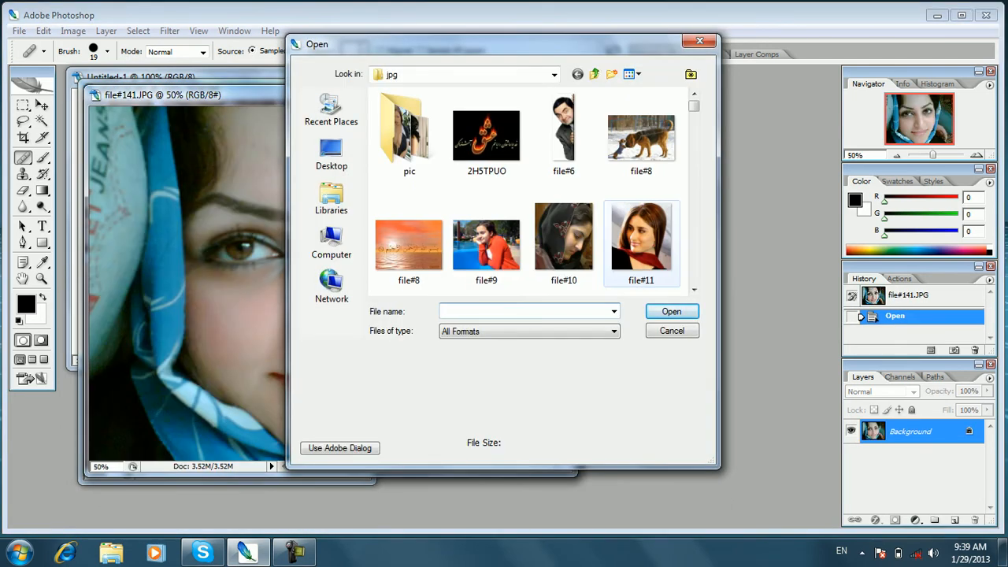
drag(693, 105, 693, 143)
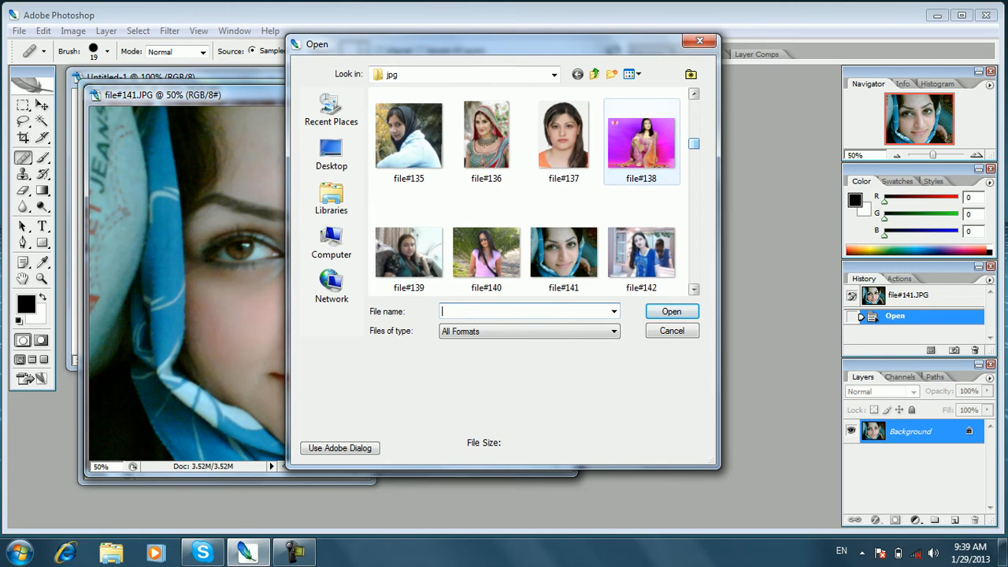
click(641, 143)
click(671, 311)
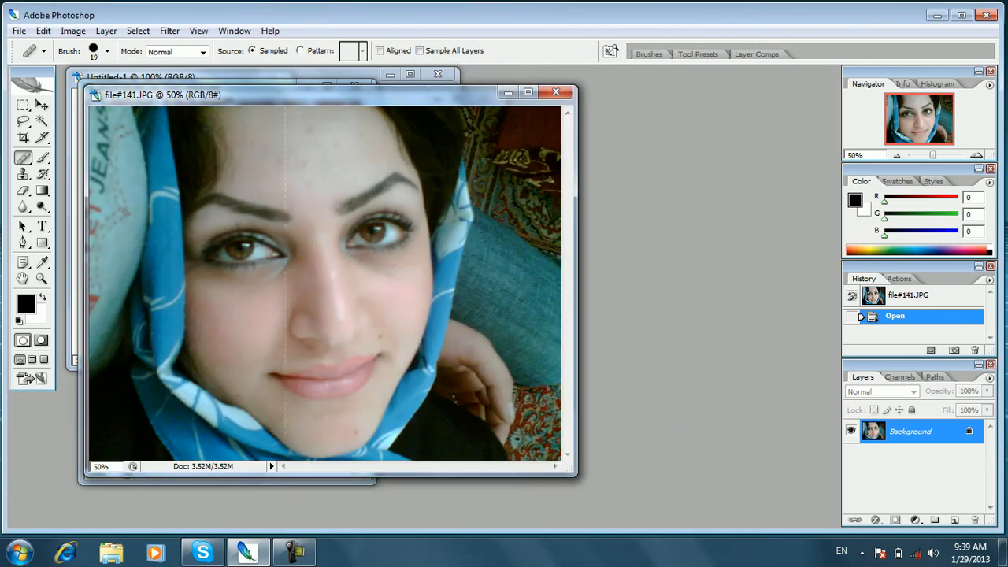
drag(315, 95, 571, 226)
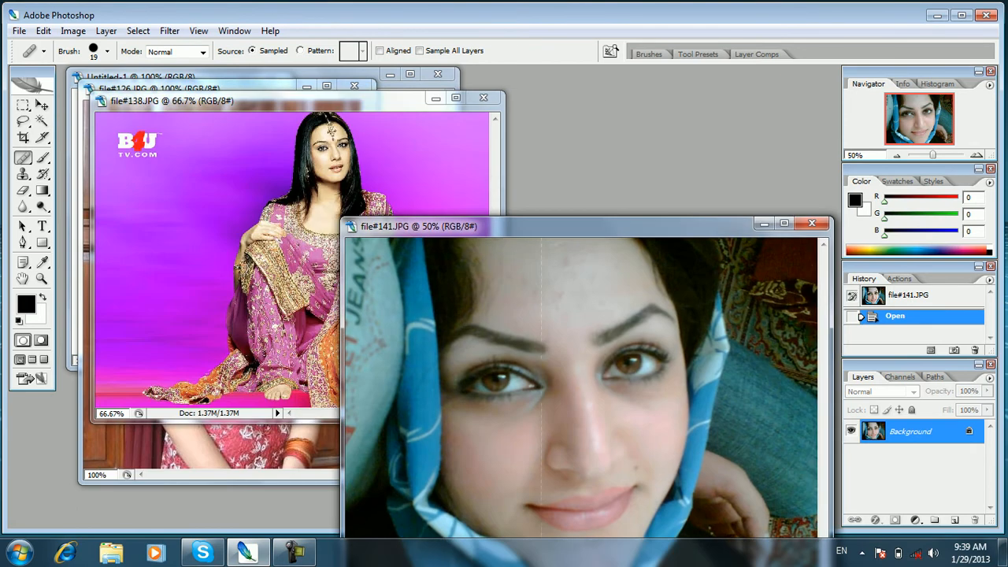
Define a Healing Brush source point on the woman in the file#126 photo.
click(260, 86)
click(277, 211)
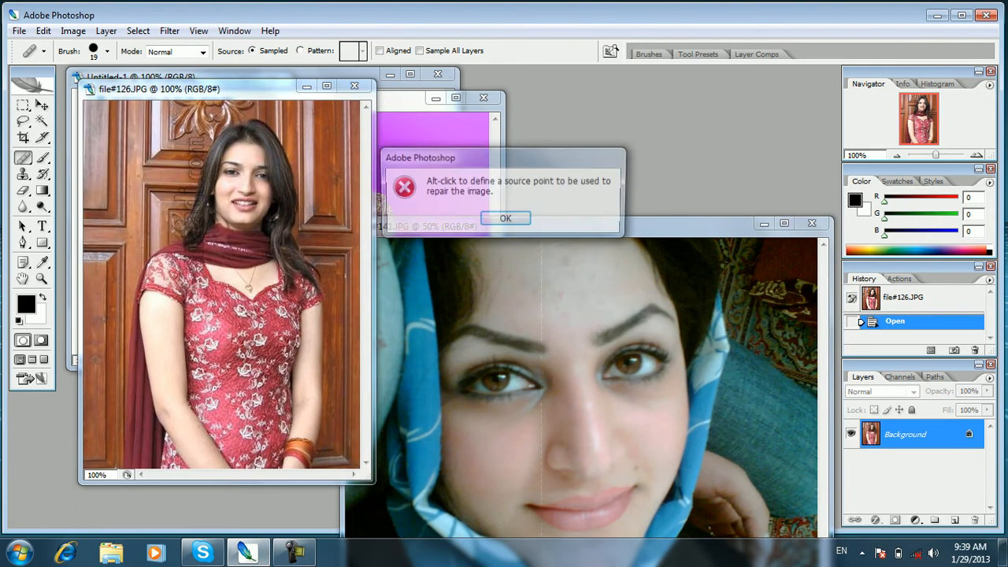
click(505, 220)
click(231, 199)
click(506, 220)
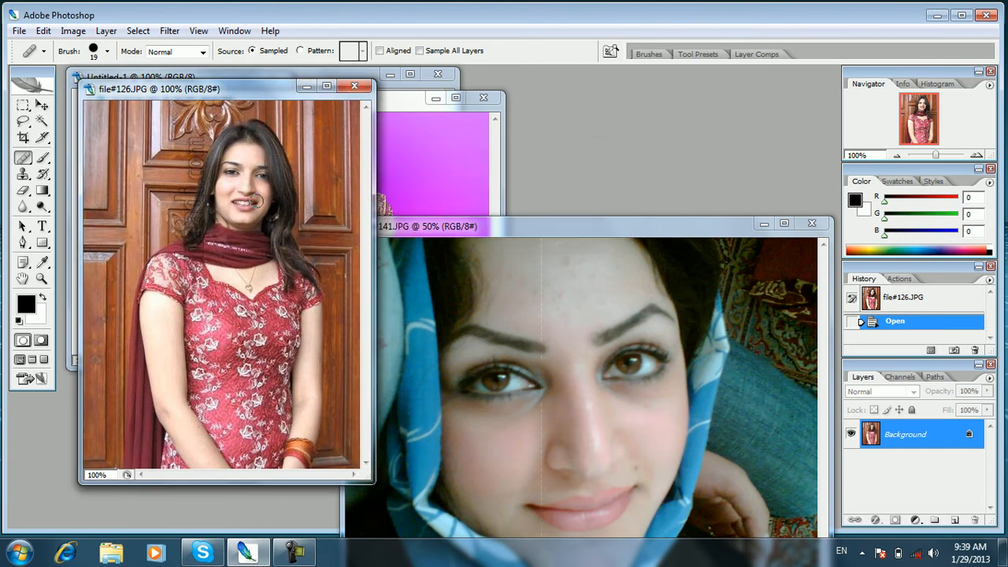
In file#138, enlarge the Healing Brush to 56 px and paint the sampled woman onto the upper-left backdrop, over the logo.
key(ctrl+Tab)
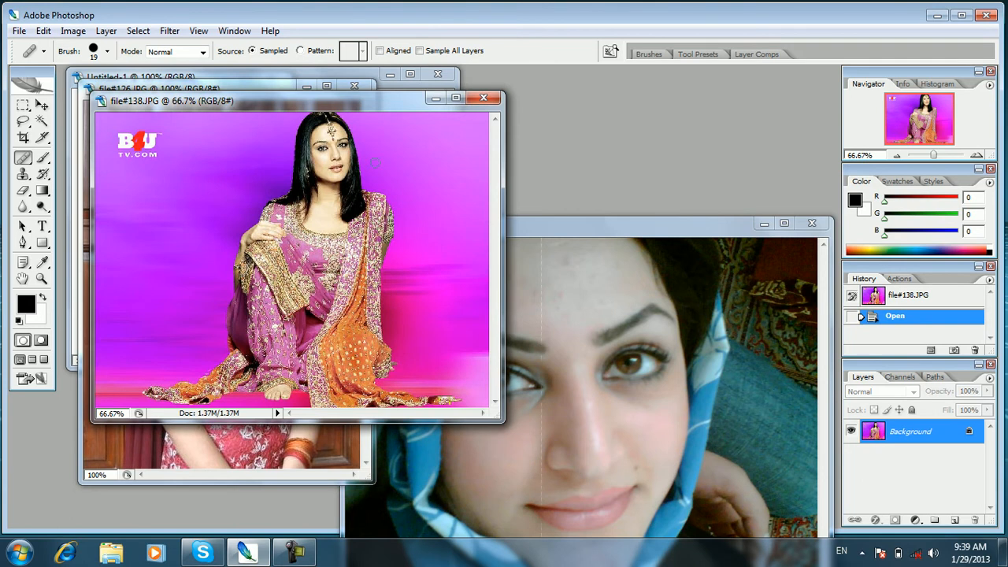
right_click(169, 161)
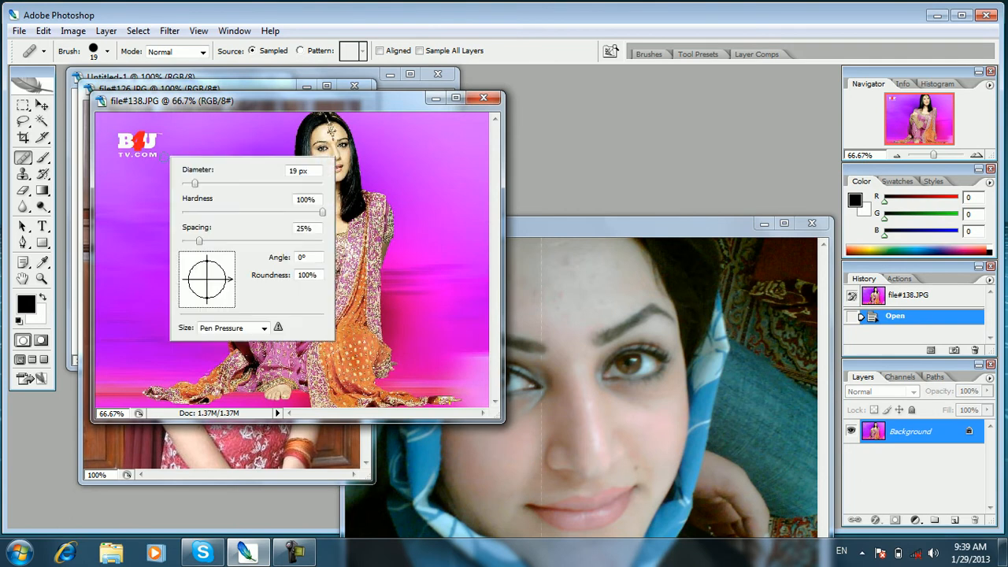
drag(194, 183, 221, 183)
key(Return)
mouse_move(154, 155)
mouse_down()
mouse_move(162, 142)
mouse_move(169, 153)
mouse_move(194, 138)
mouse_move(156, 169)
mouse_move(208, 136)
mouse_move(134, 146)
mouse_move(145, 124)
mouse_move(138, 175)
mouse_move(122, 130)
mouse_move(184, 122)
mouse_move(222, 161)
mouse_move(221, 118)
mouse_move(222, 153)
mouse_move(142, 206)
mouse_move(225, 179)
mouse_move(244, 125)
mouse_move(238, 179)
mouse_move(211, 198)
mouse_move(112, 210)
mouse_move(104, 142)
mouse_move(113, 123)
mouse_up()
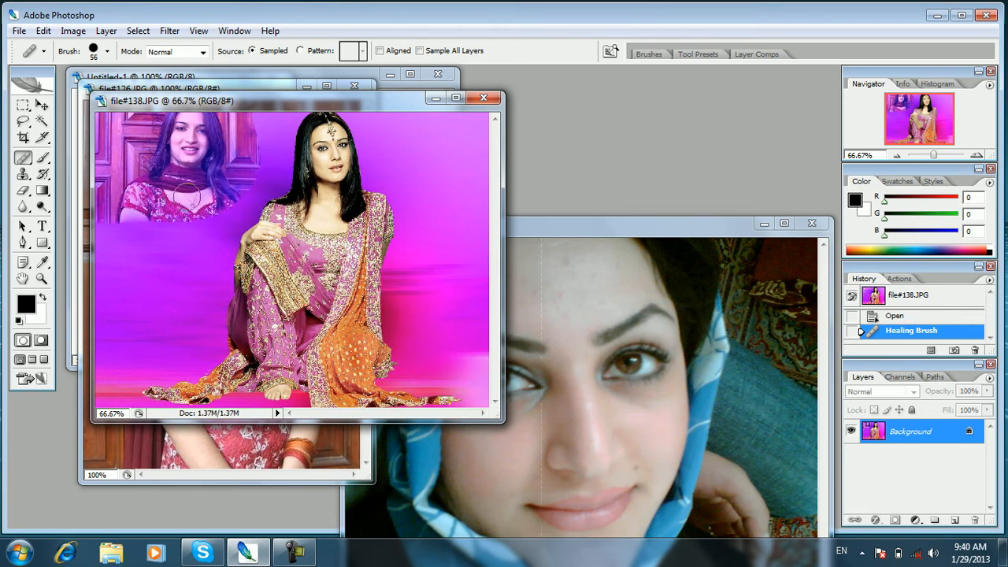
drag(237, 101, 267, 101)
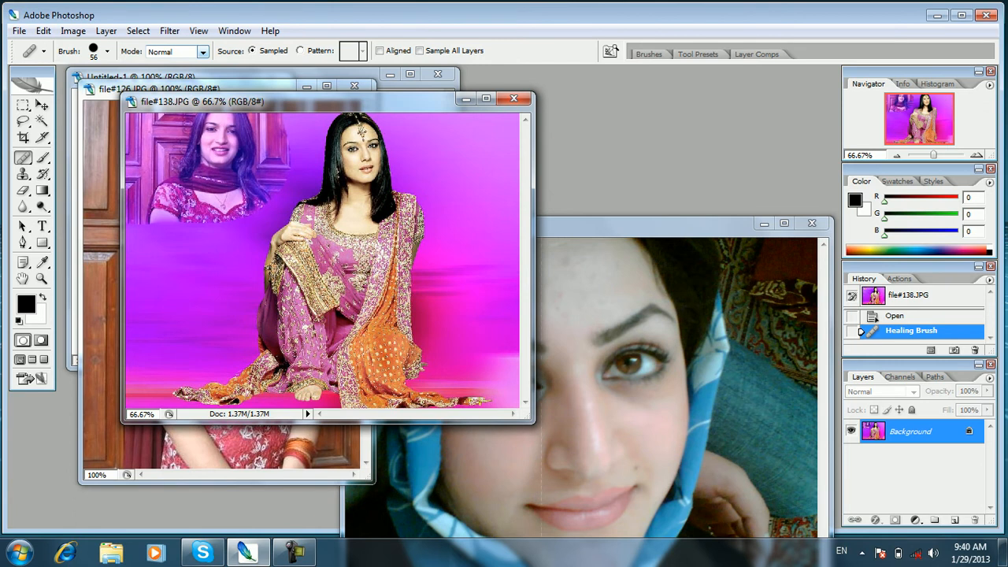
Set the Healing Brush mode to Replace and paint the sampled woman onto the backdrop's left side in file#138.
click(177, 51)
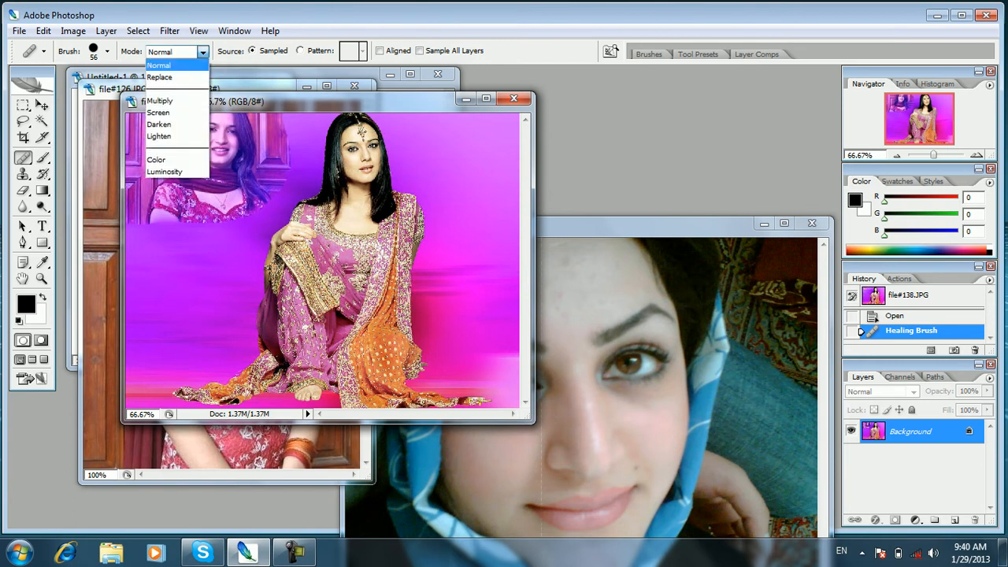
click(162, 70)
mouse_move(143, 249)
mouse_down()
mouse_move(233, 228)
mouse_move(154, 228)
mouse_move(164, 214)
mouse_move(140, 237)
mouse_move(155, 211)
mouse_move(209, 215)
mouse_move(141, 209)
mouse_move(140, 221)
mouse_move(189, 190)
mouse_move(230, 227)
mouse_move(157, 280)
mouse_move(138, 272)
mouse_move(224, 256)
mouse_move(149, 272)
mouse_move(236, 229)
mouse_move(238, 252)
mouse_move(207, 306)
mouse_move(138, 295)
mouse_up()
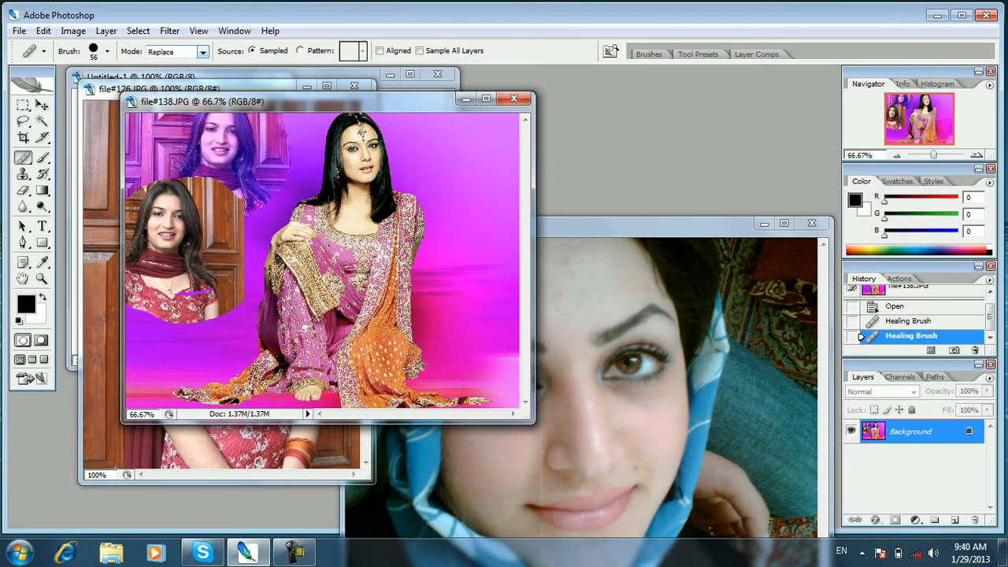
Set the Healing Brush mode to Screen and paint the sampled woman down the backdrop's right side in file#138.
click(202, 52)
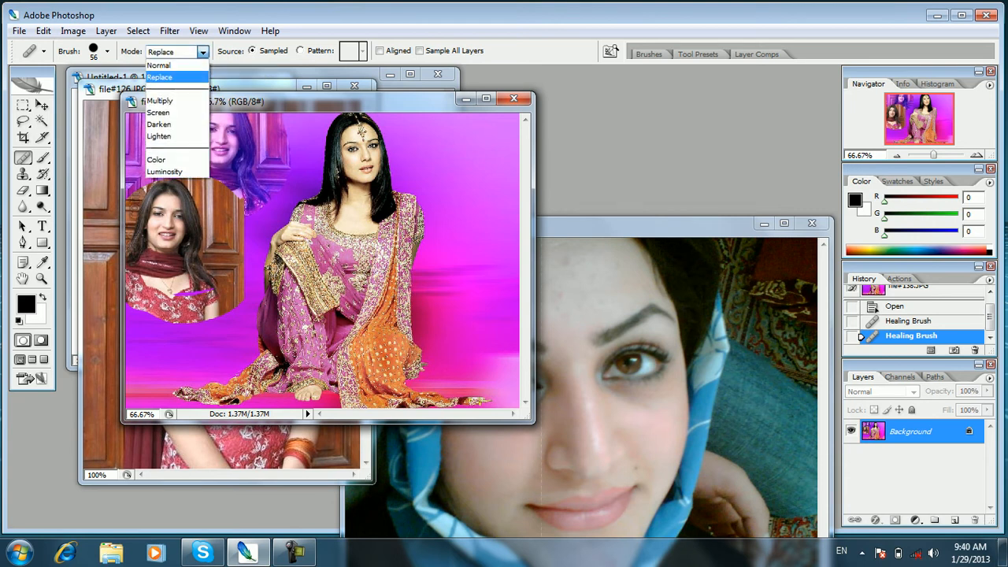
click(157, 112)
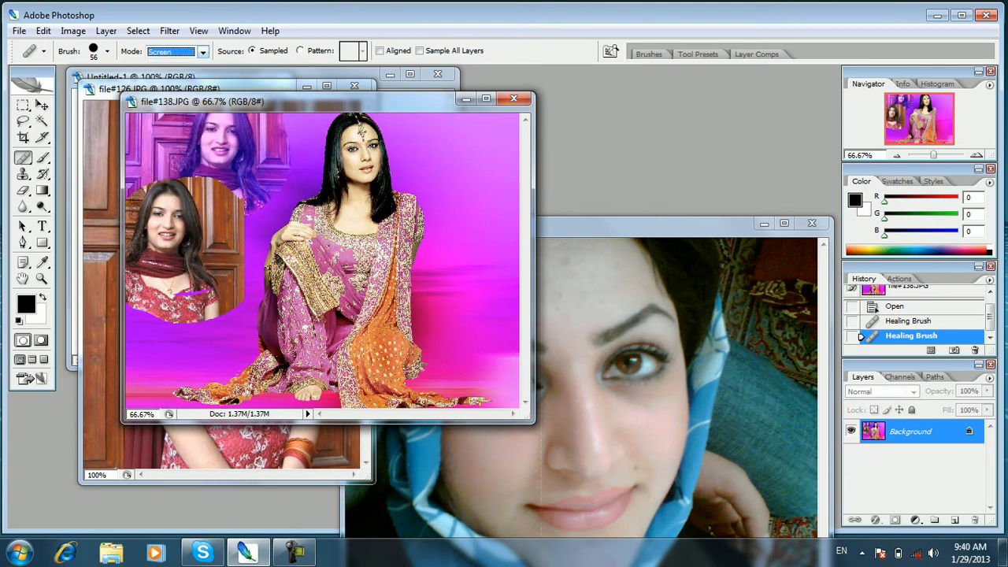
mouse_move(472, 118)
mouse_down()
mouse_move(489, 183)
mouse_move(500, 132)
mouse_move(500, 216)
mouse_move(491, 126)
mouse_move(500, 118)
mouse_move(507, 201)
mouse_move(507, 124)
mouse_move(511, 227)
mouse_move(487, 120)
mouse_move(504, 296)
mouse_up()
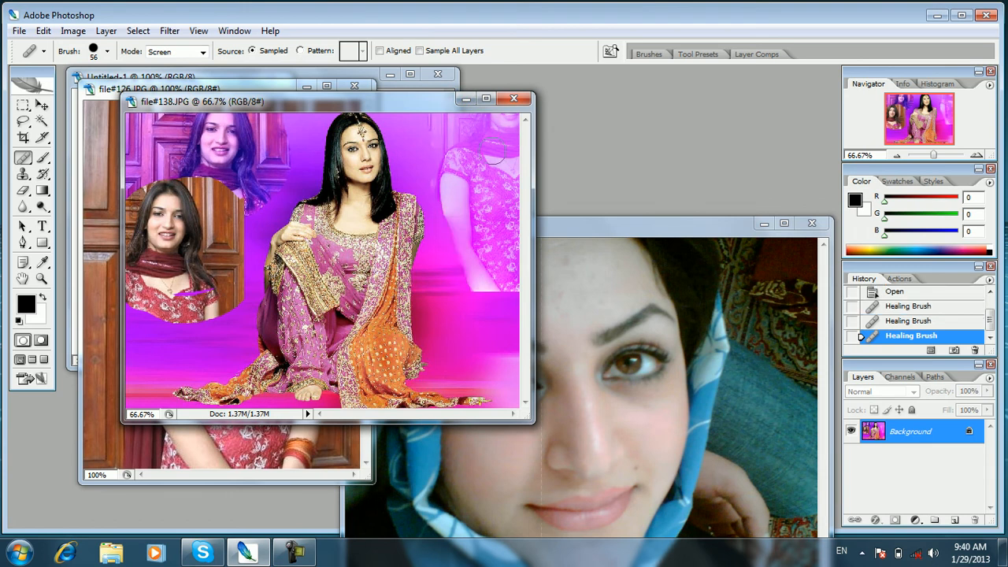
Return the Healing Brush mode to Normal and undo the three healing strokes in file#138.
click(202, 52)
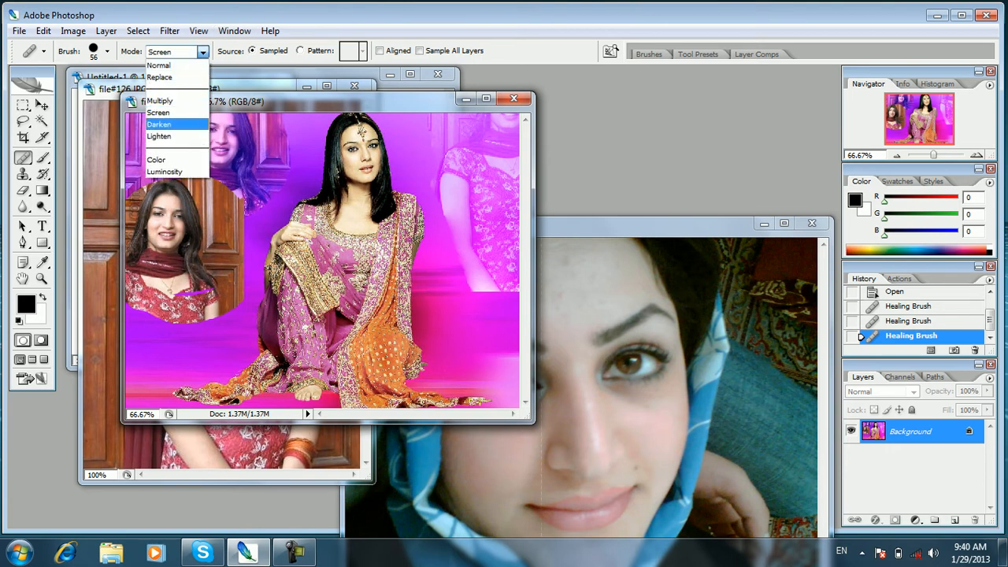
click(159, 66)
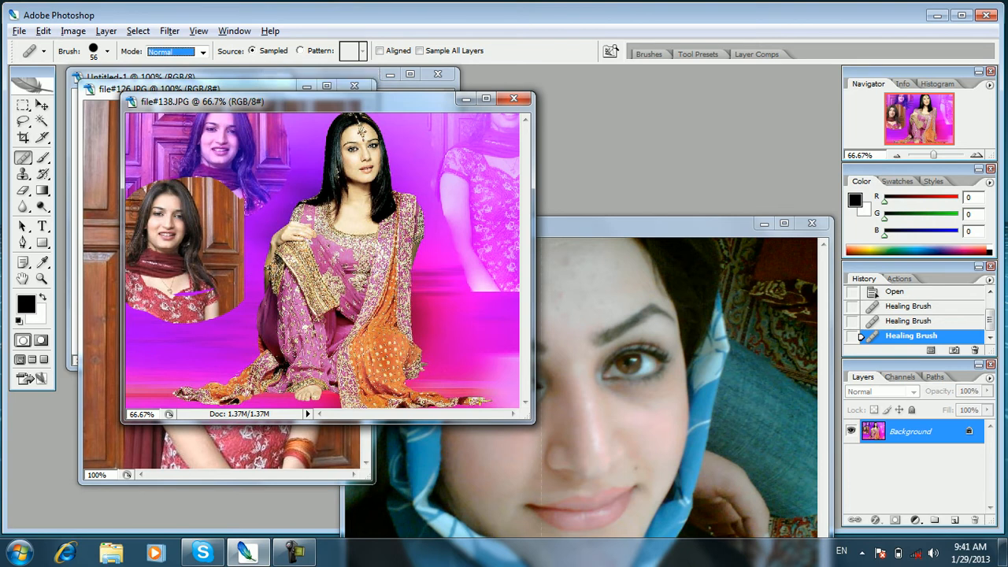
key(ctrl+alt+z)
key(ctrl+alt+z)
key(ctrl+alt+z)
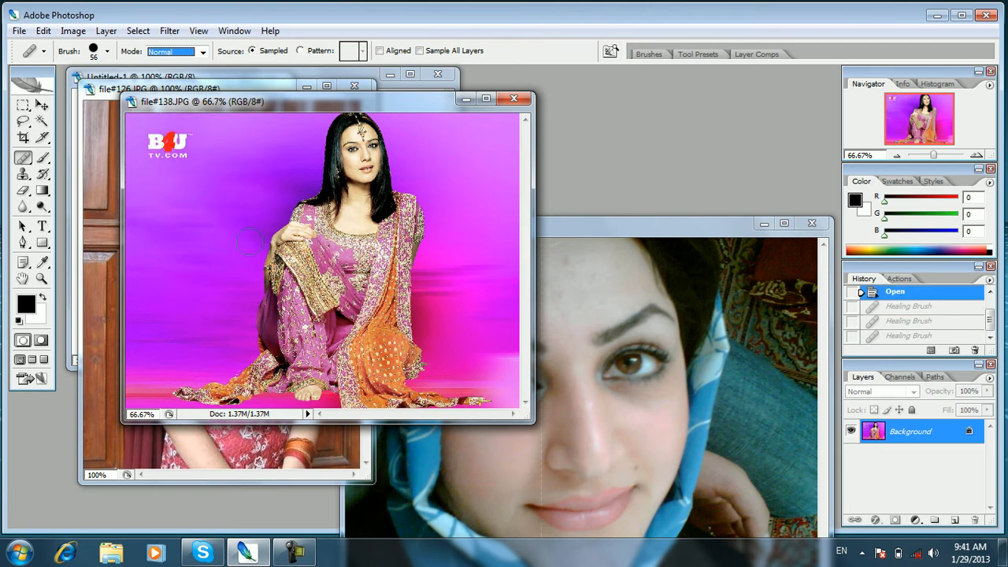
Try the Healing Brush with Pattern as source on the backdrop left of the seated woman and undo the stroke.
click(316, 51)
mouse_move(208, 171)
mouse_down()
mouse_move(209, 152)
mouse_move(197, 285)
mouse_move(146, 358)
mouse_move(170, 235)
mouse_up()
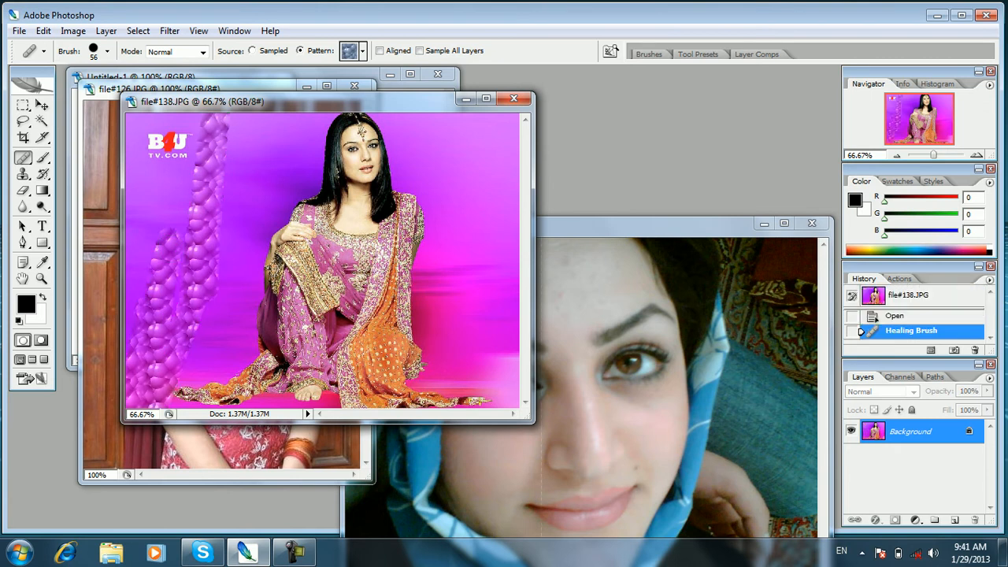
key(ctrl+z)
Select the purple backdrop on the left of the seated woman in file#138 with the Magic Wand, adding the adjoining tones.
click(42, 121)
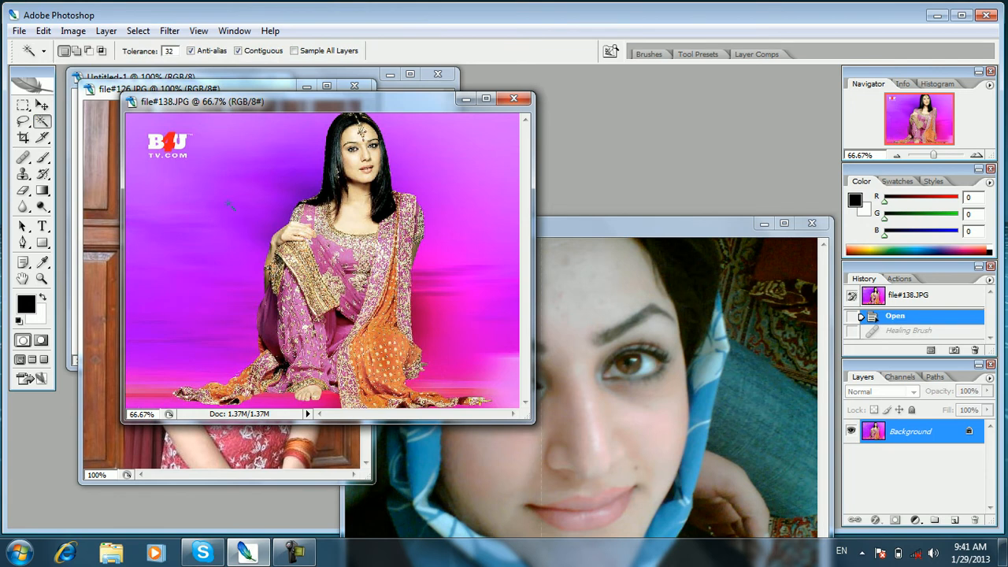
click(193, 256)
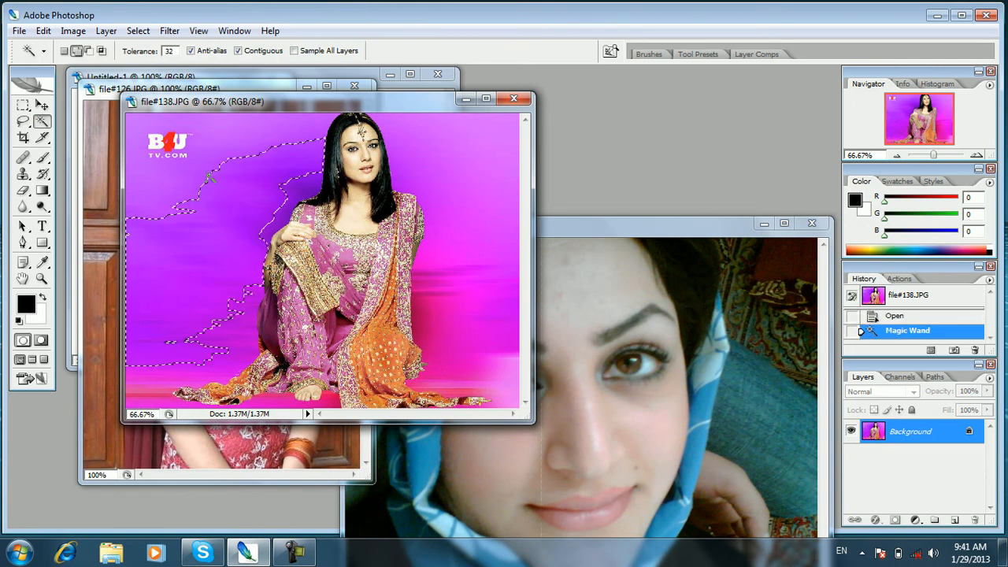
shift+click(206, 331)
shift+click(197, 337)
shift+click(146, 384)
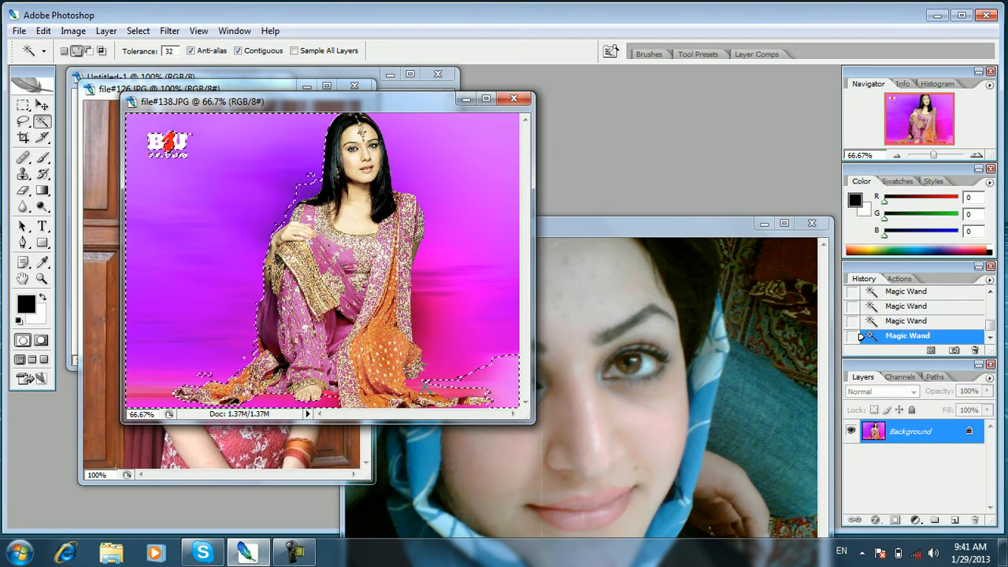
Extend the Magic Wand selection over the remaining backdrop right of the woman and the leftover patches along her outline.
click(453, 371)
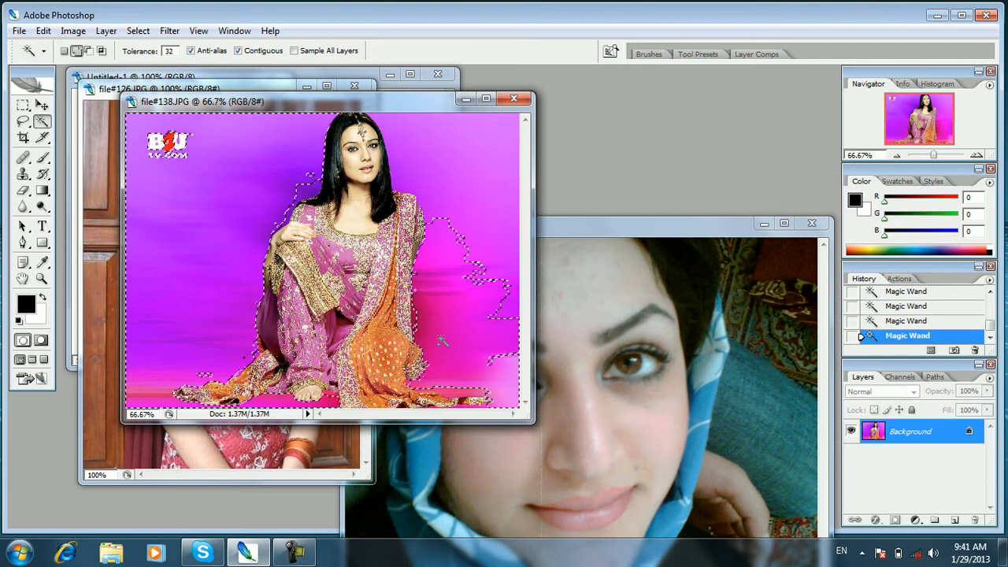
click(510, 268)
click(493, 293)
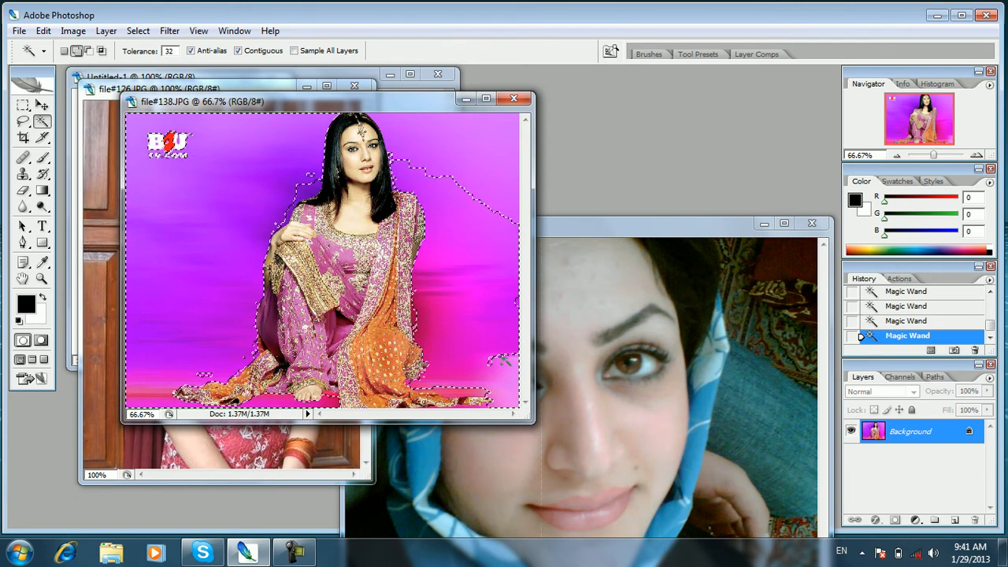
click(492, 174)
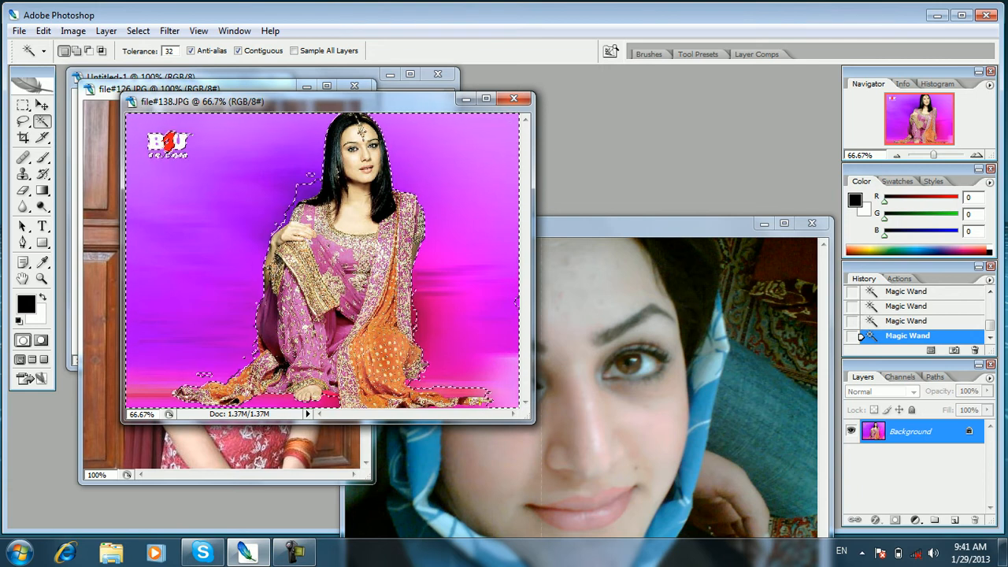
key(shift)
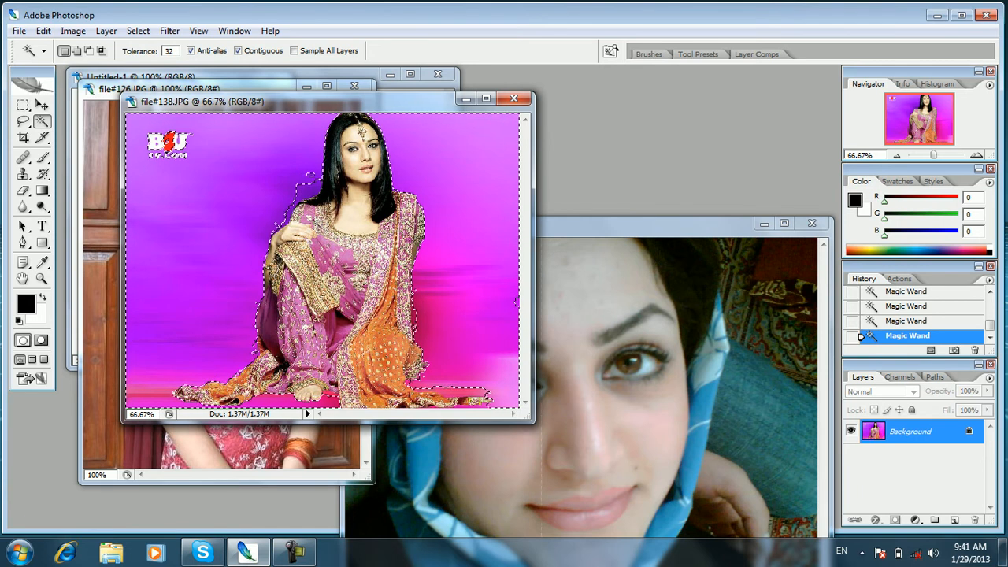
key(shift)
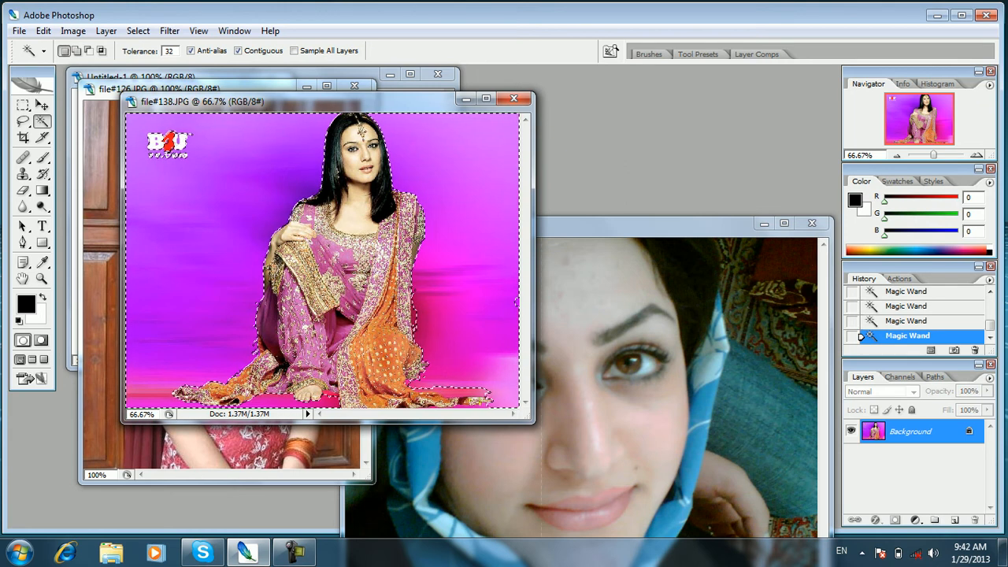
Add the logo area to the backdrop selection and paint the backdrop left of the woman with the Healing Brush's bubble pattern.
key(m)
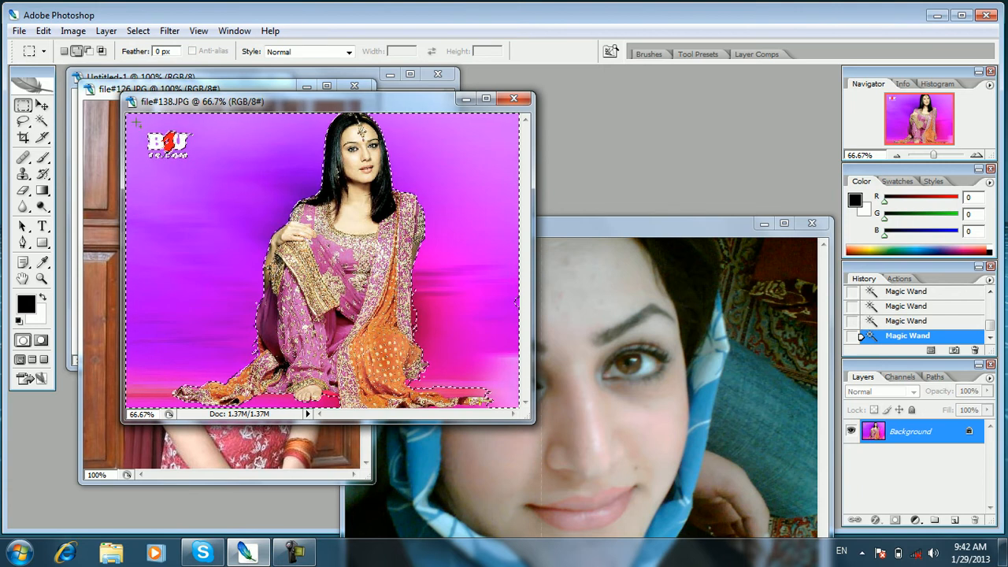
drag(136, 128, 200, 167)
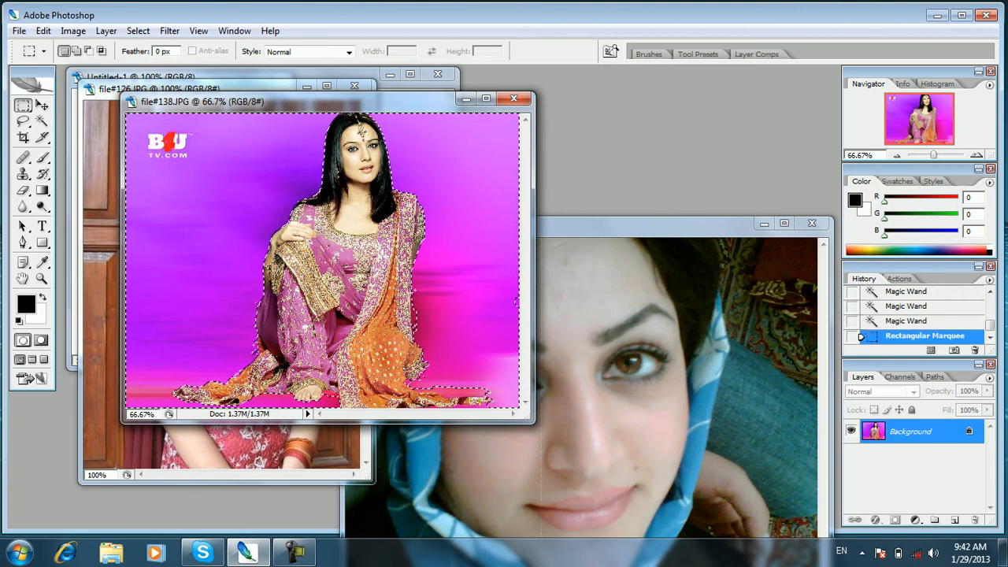
key(j)
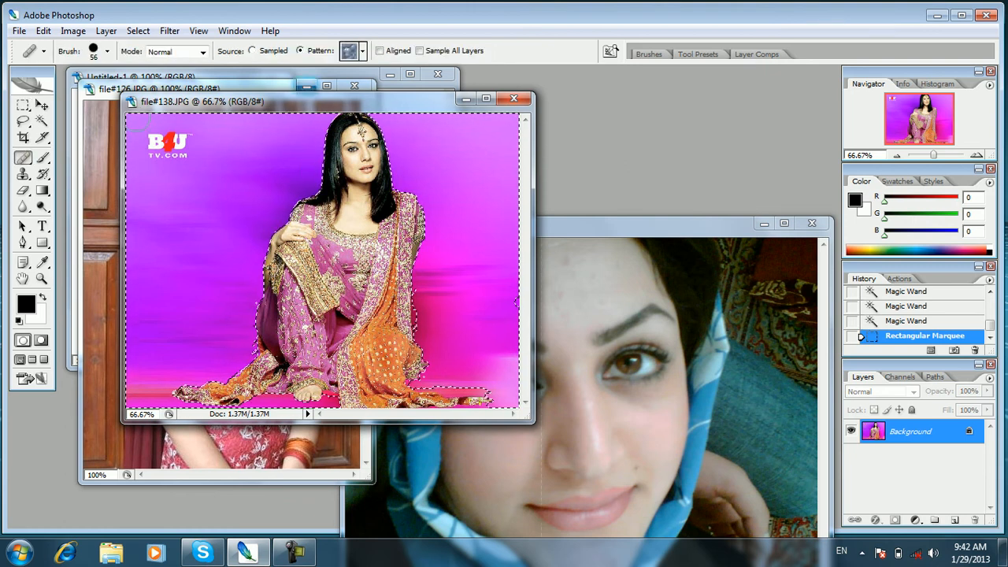
mouse_move(138, 159)
mouse_down()
mouse_move(175, 133)
mouse_move(159, 323)
mouse_move(166, 181)
mouse_move(202, 116)
mouse_move(229, 136)
mouse_move(296, 126)
mouse_move(283, 201)
mouse_move(323, 136)
mouse_move(323, 126)
mouse_move(289, 123)
mouse_up()
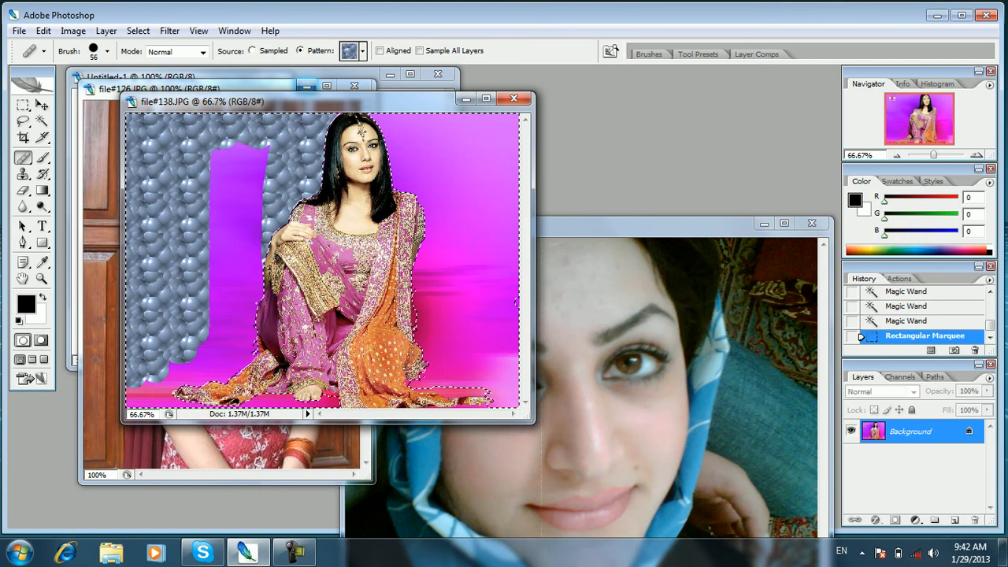
mouse_move(250, 167)
mouse_down()
mouse_move(232, 147)
mouse_move(233, 252)
mouse_move(260, 284)
mouse_move(209, 197)
mouse_move(236, 401)
mouse_move(268, 403)
mouse_move(189, 406)
mouse_move(218, 331)
mouse_move(159, 403)
mouse_move(137, 397)
mouse_move(143, 385)
mouse_up()
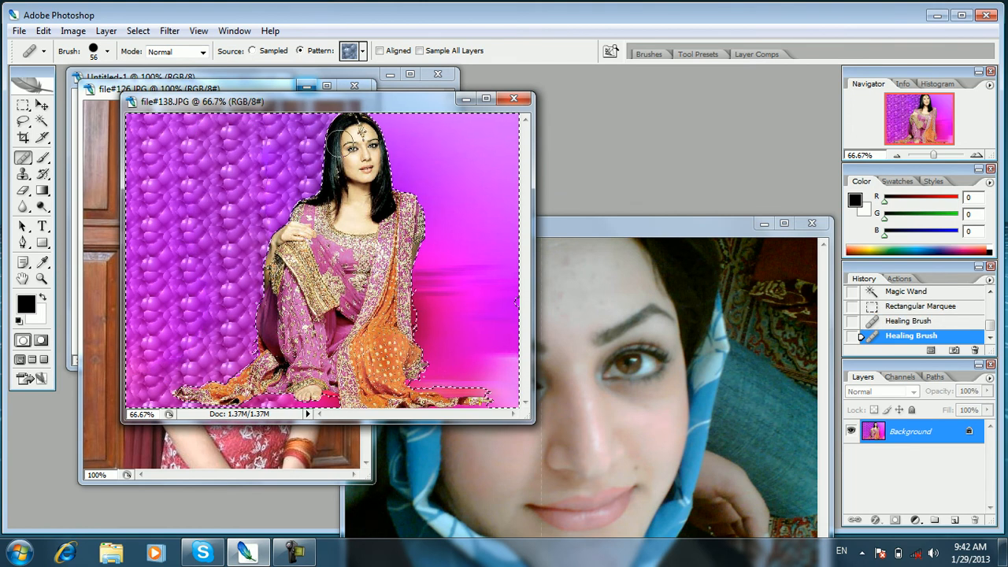
Append the Nature Patterns set to the Healing Brush patterns and choose its grey leaf pattern.
click(363, 50)
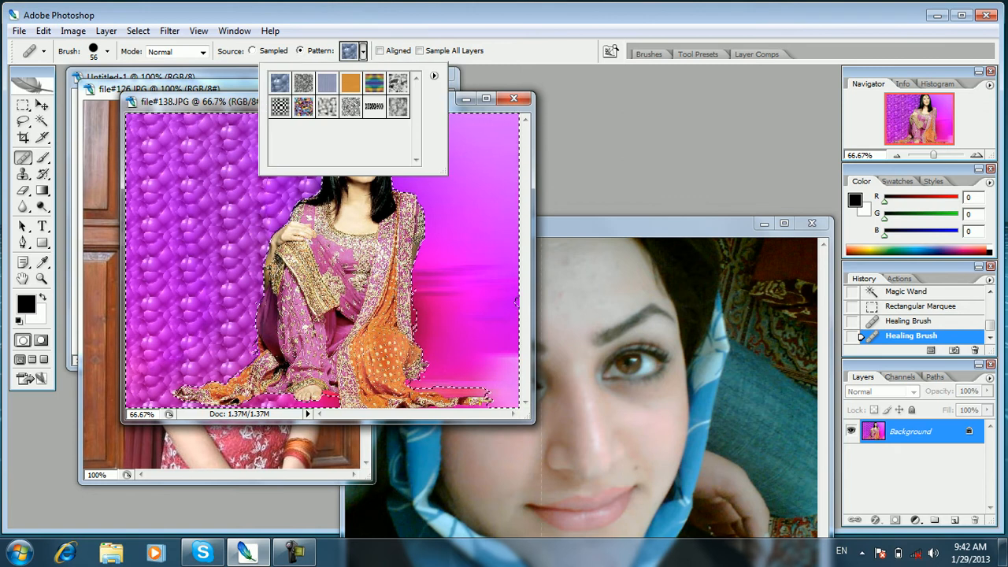
click(434, 76)
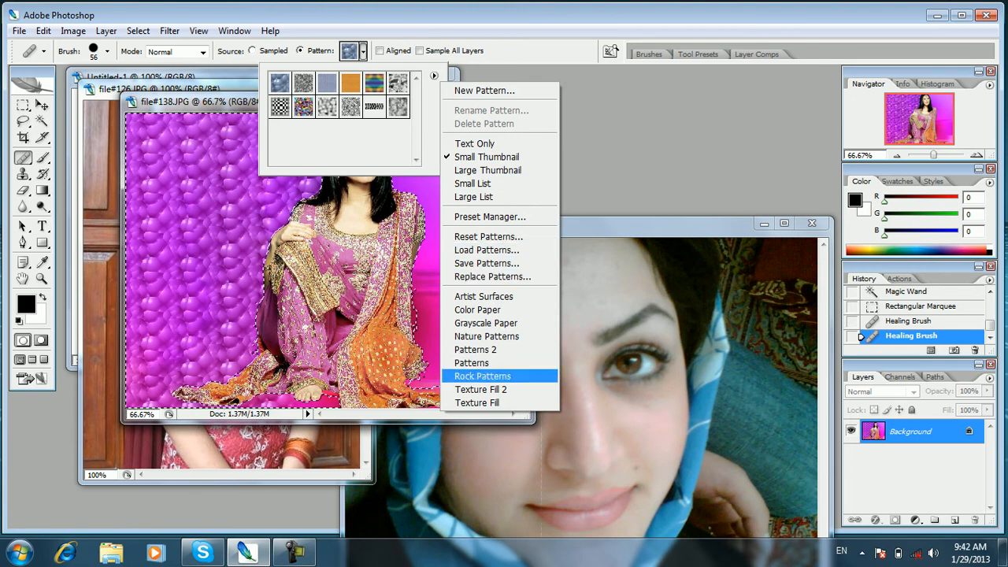
click(486, 336)
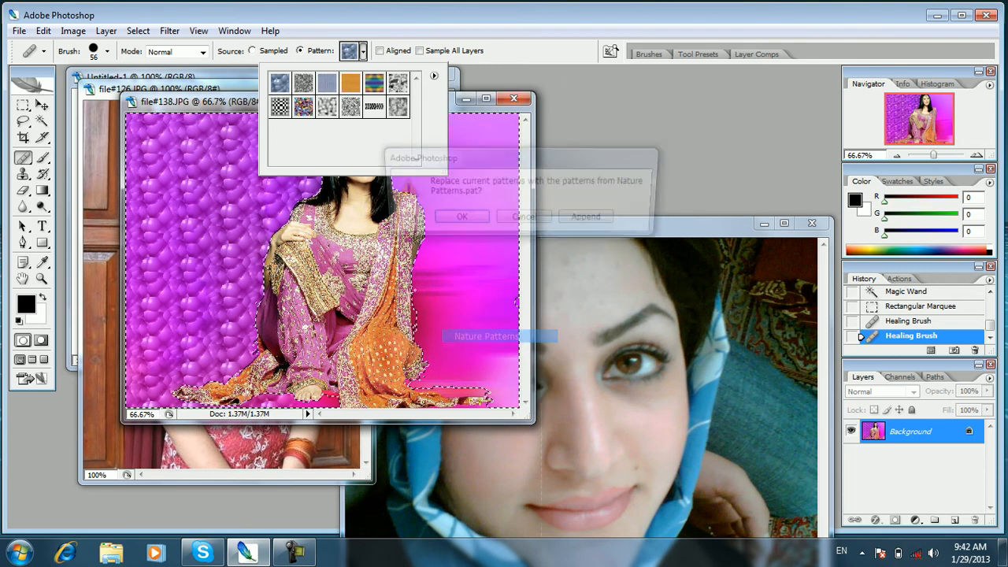
click(591, 220)
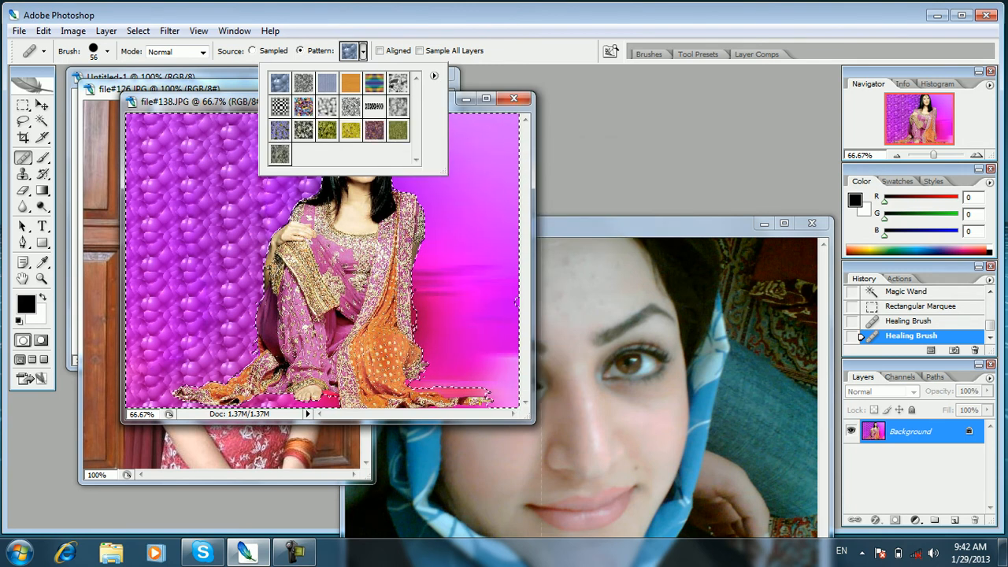
click(306, 132)
Paint the leaf pattern over the whole selected backdrop with the Healing Brush, enlarging the brush to 106 px.
click(221, 180)
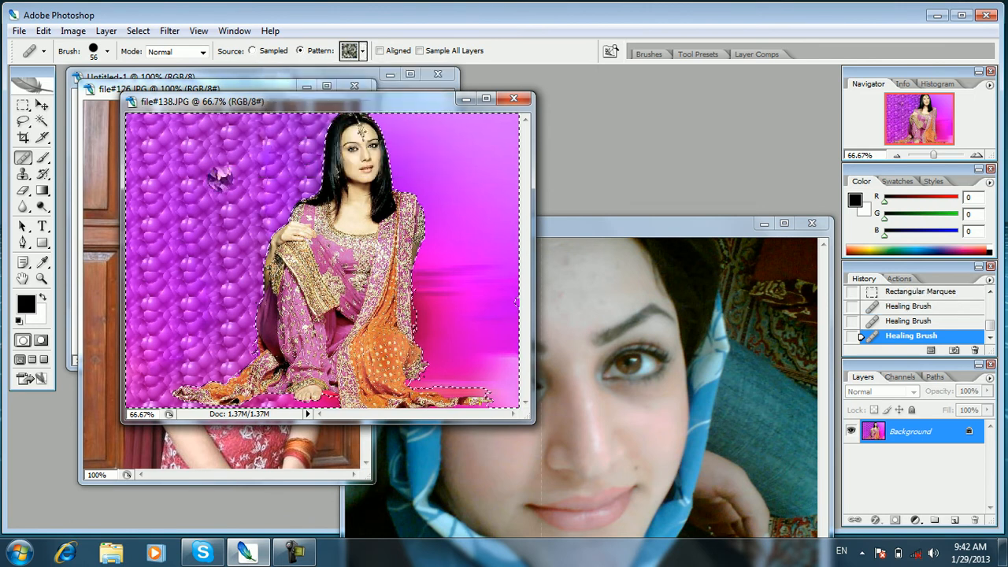
mouse_move(224, 170)
mouse_down()
mouse_move(220, 255)
mouse_move(224, 126)
mouse_move(211, 272)
mouse_move(193, 193)
mouse_move(142, 394)
mouse_up()
right_click(178, 264)
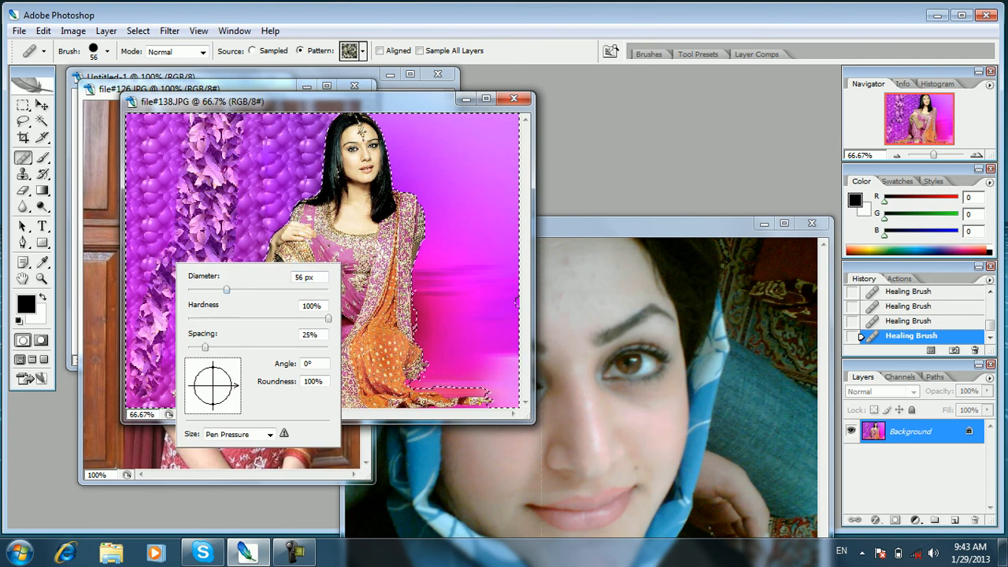
drag(320, 290, 261, 289)
mouse_move(163, 152)
mouse_down()
mouse_move(156, 291)
mouse_move(153, 166)
mouse_move(220, 228)
mouse_move(236, 205)
mouse_move(323, 150)
mouse_move(260, 196)
mouse_move(197, 370)
mouse_move(237, 346)
mouse_move(230, 281)
mouse_move(240, 343)
mouse_move(263, 262)
mouse_move(149, 367)
mouse_move(162, 321)
mouse_move(201, 264)
mouse_move(149, 339)
mouse_move(154, 390)
mouse_move(307, 401)
mouse_move(473, 362)
mouse_move(431, 370)
mouse_move(440, 197)
mouse_move(473, 311)
mouse_move(500, 236)
mouse_move(496, 315)
mouse_move(500, 264)
mouse_move(476, 185)
mouse_move(496, 134)
mouse_move(488, 174)
mouse_move(408, 130)
mouse_move(390, 136)
mouse_move(457, 311)
mouse_move(421, 354)
mouse_up()
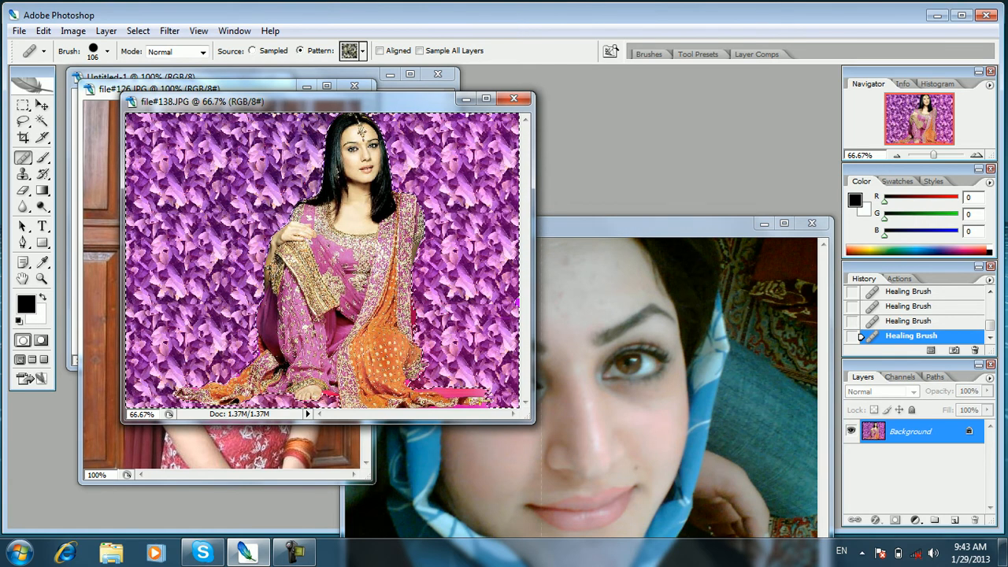
Try the Healing Brush with Sampled source, cloning the file#126 photo onto the left backdrop, and revert to the last Magic Wand state.
click(23, 157)
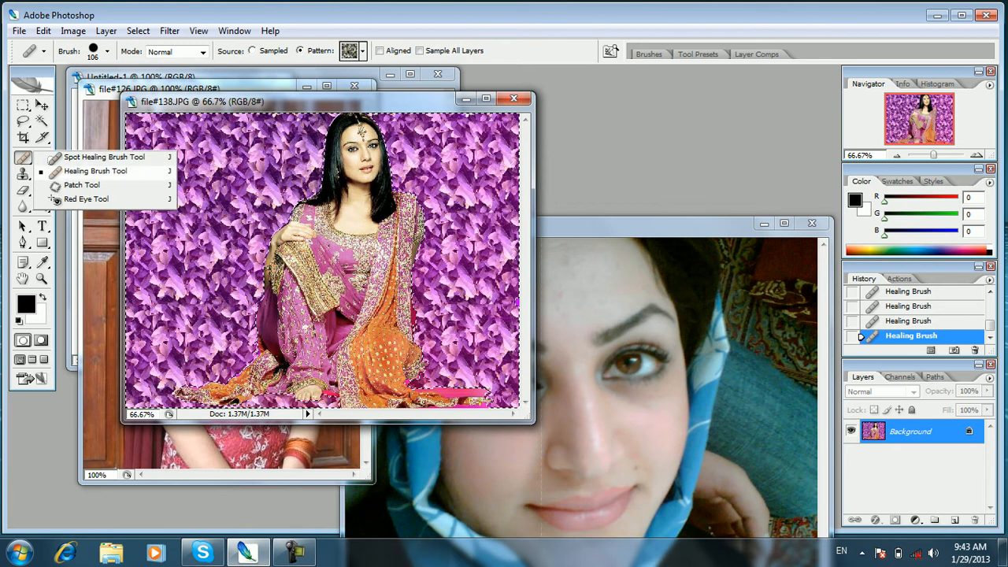
click(46, 171)
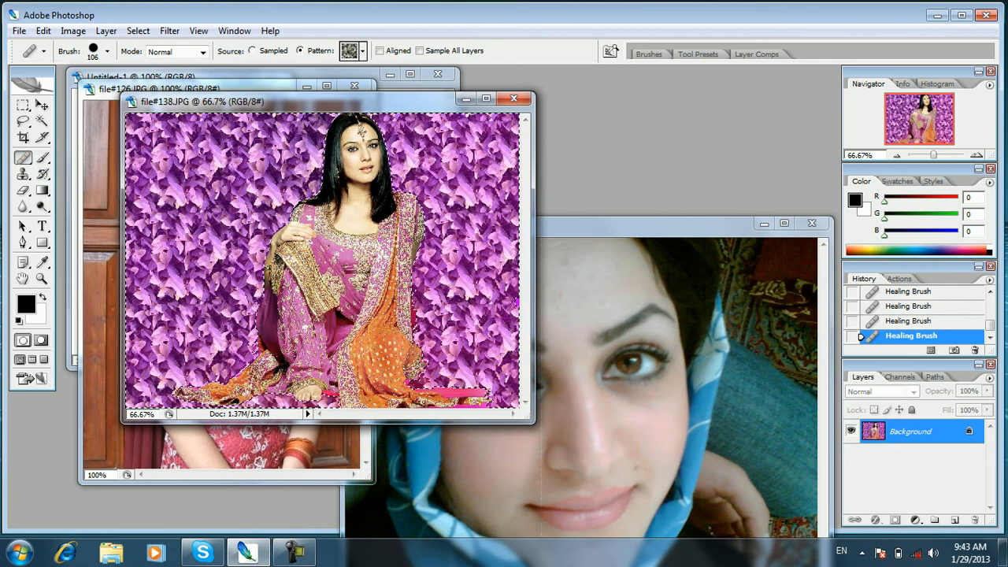
click(420, 50)
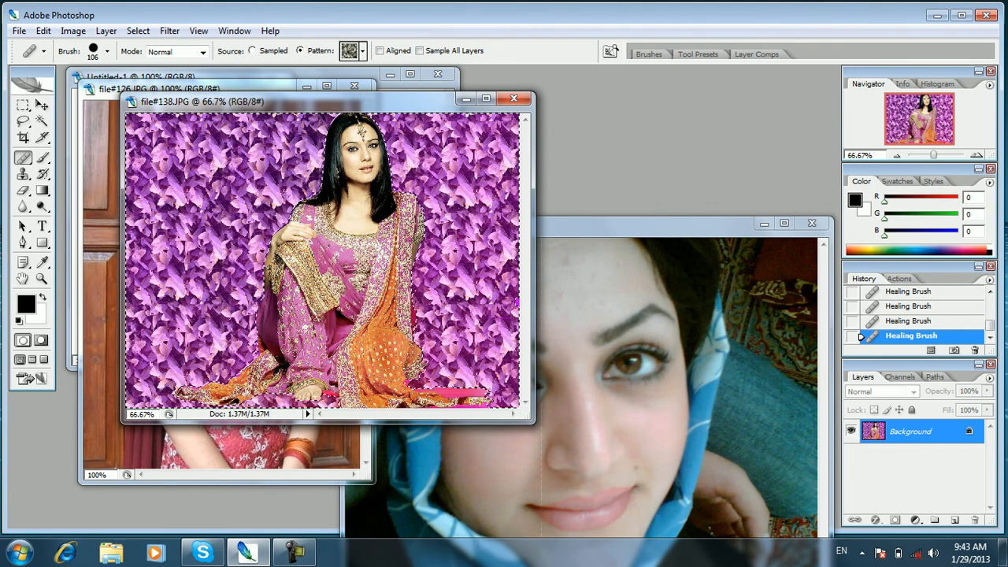
click(267, 50)
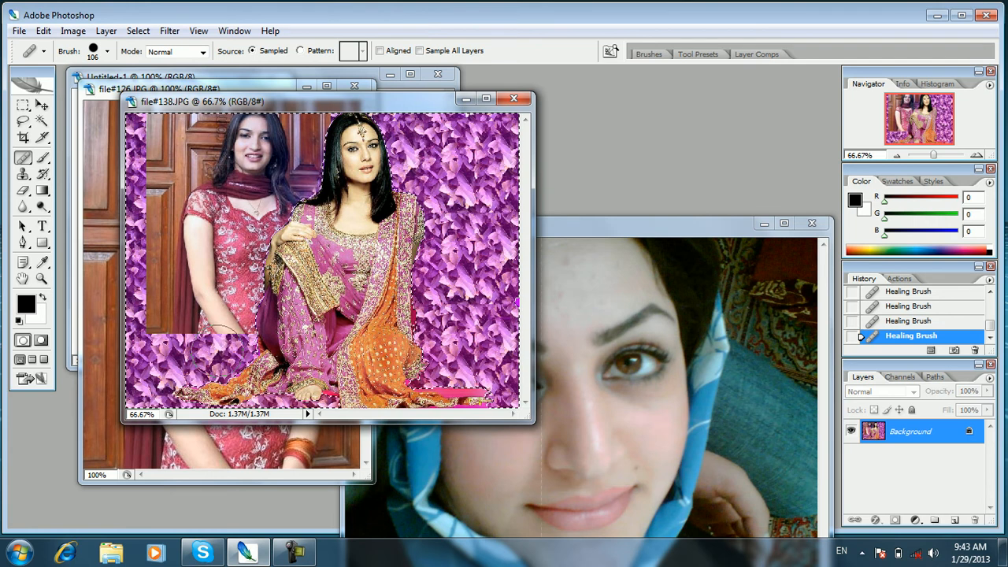
drag(860, 336, 861, 291)
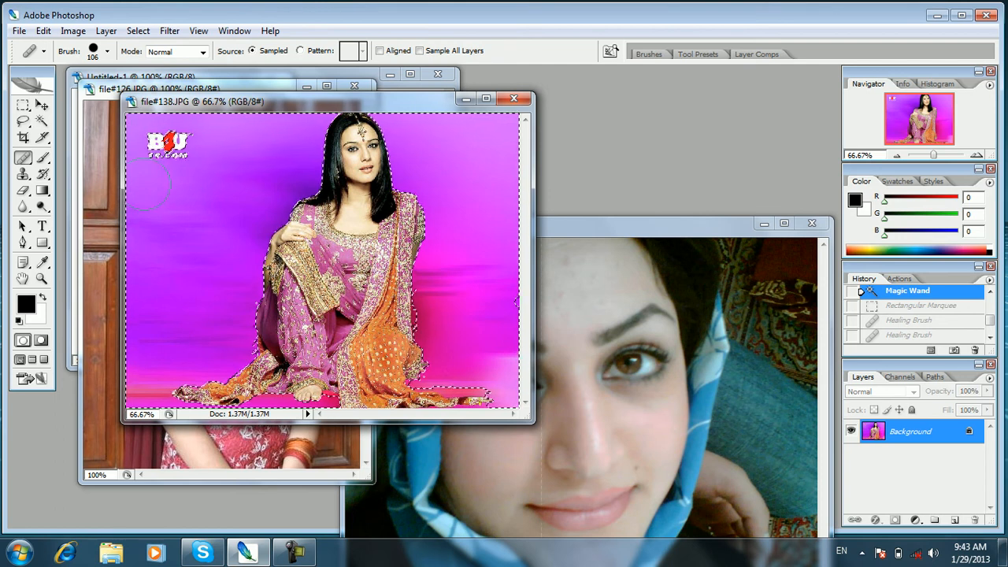
Switch to the Patch tool and open the file#165 photo from the jpg folder.
click(23, 158)
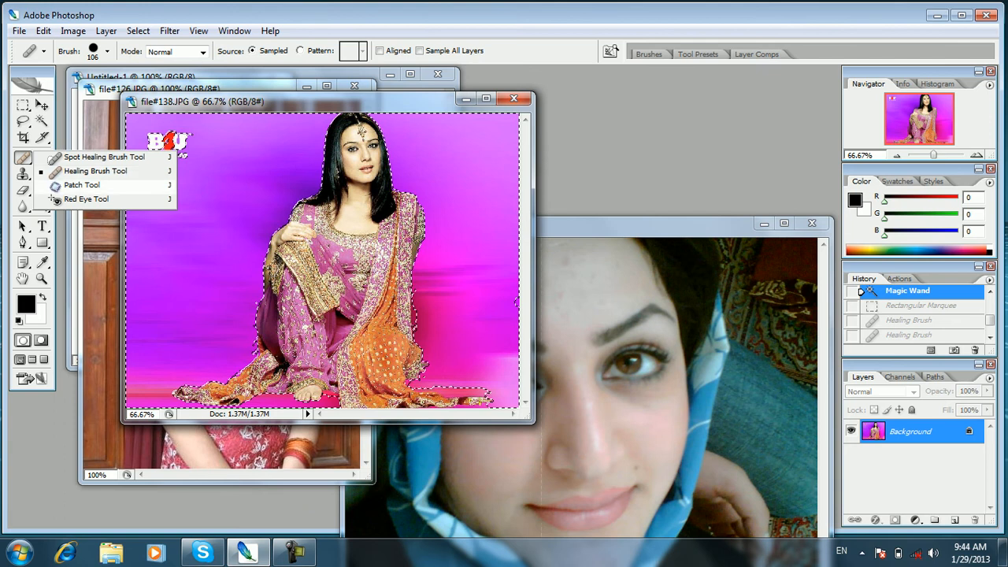
click(78, 184)
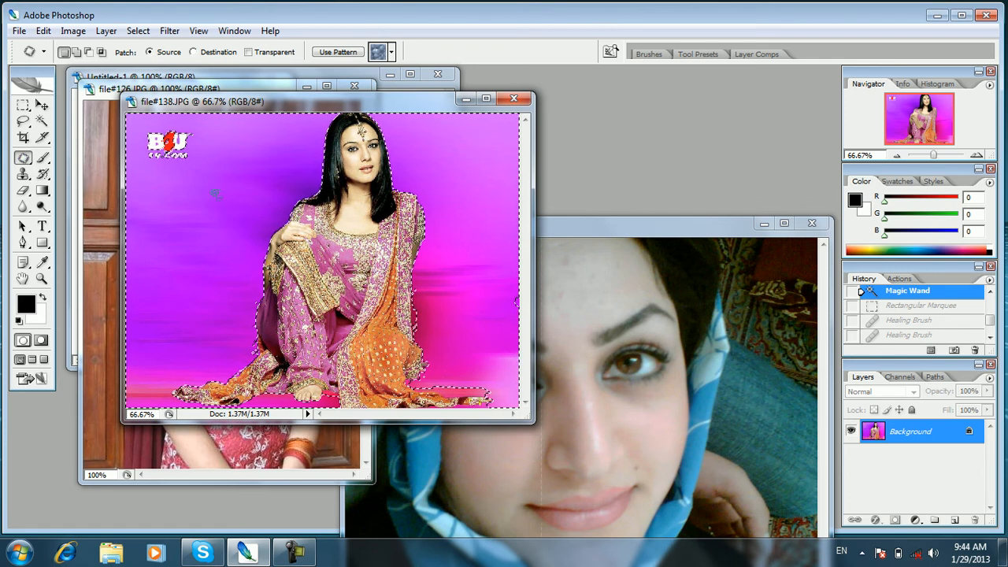
key(ctrl+o)
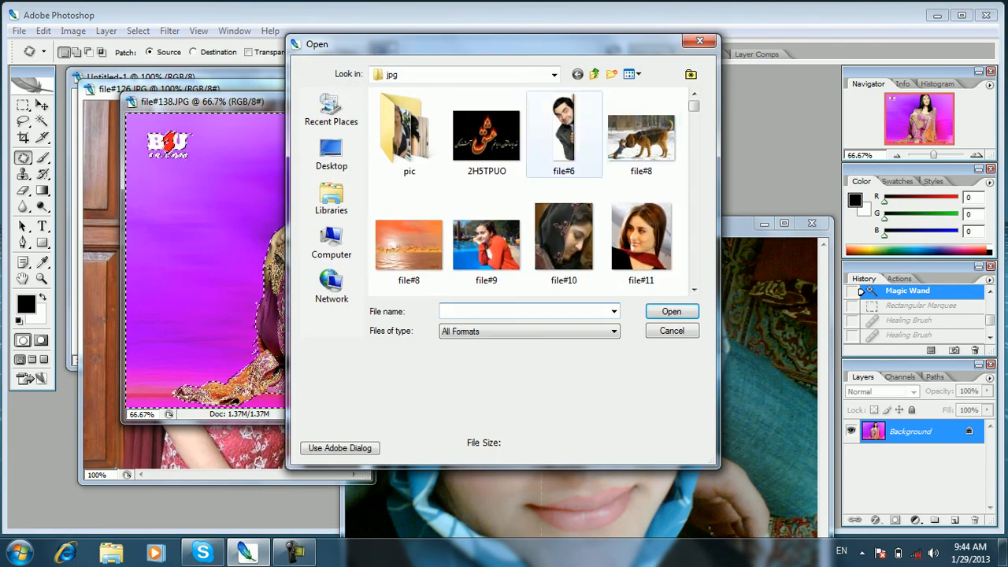
scroll(533, 191, down, 20)
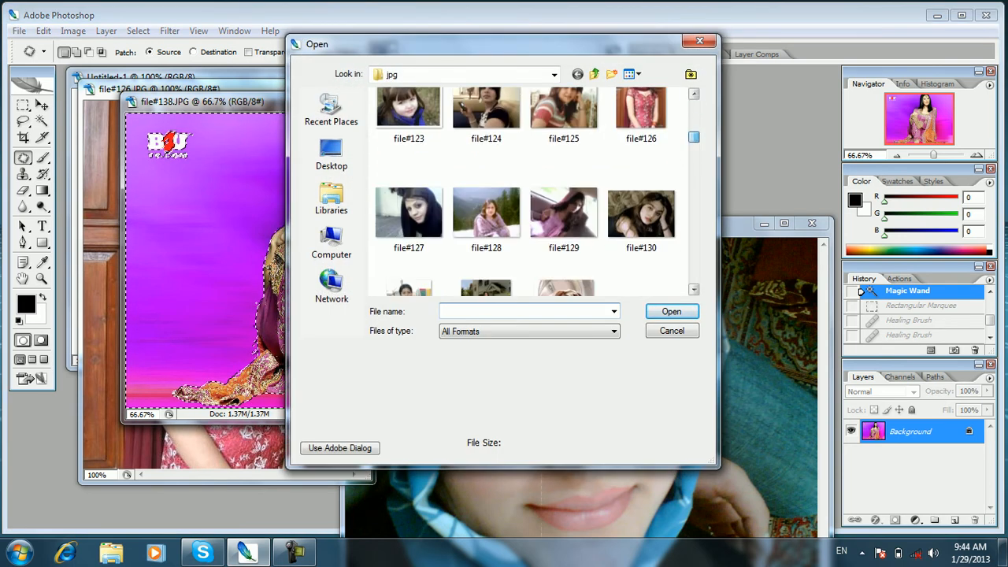
scroll(532, 191, down, 3)
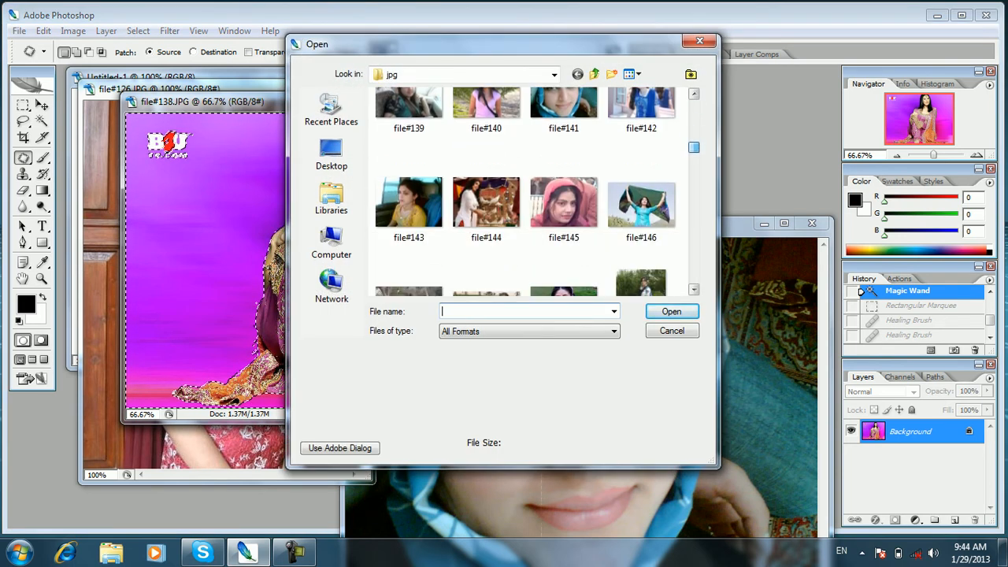
scroll(533, 191, down, 3)
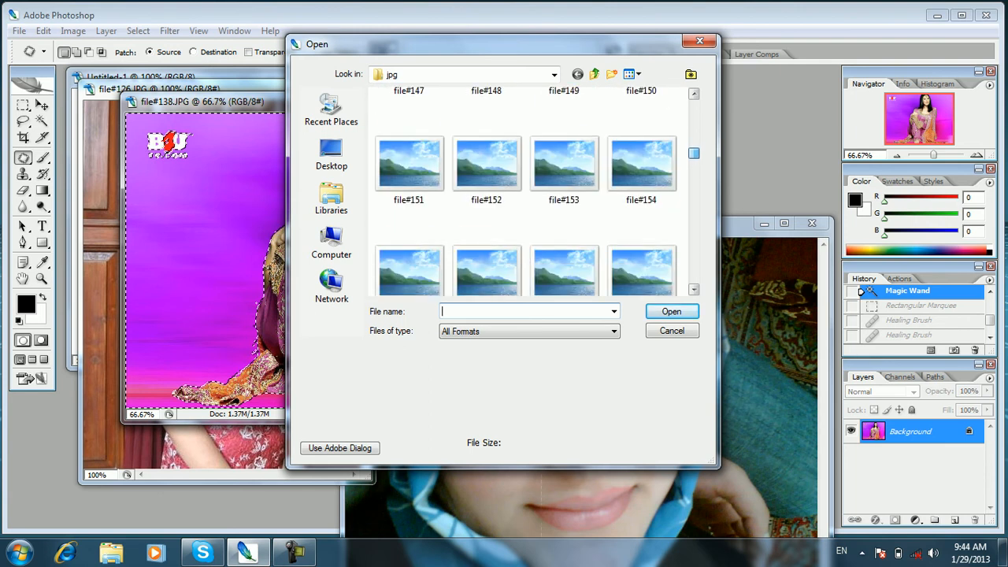
scroll(532, 192, down, 1)
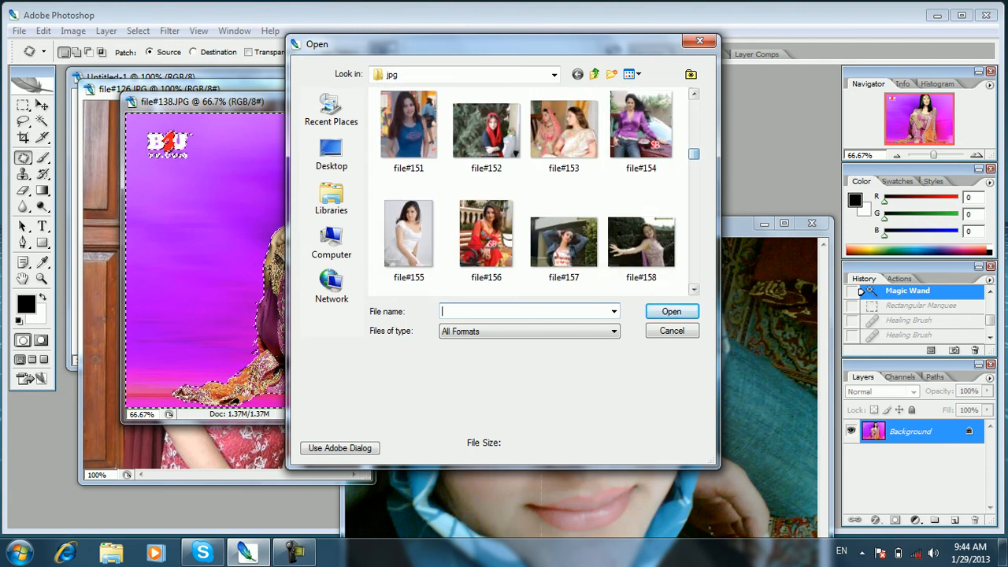
scroll(532, 191, down, 3)
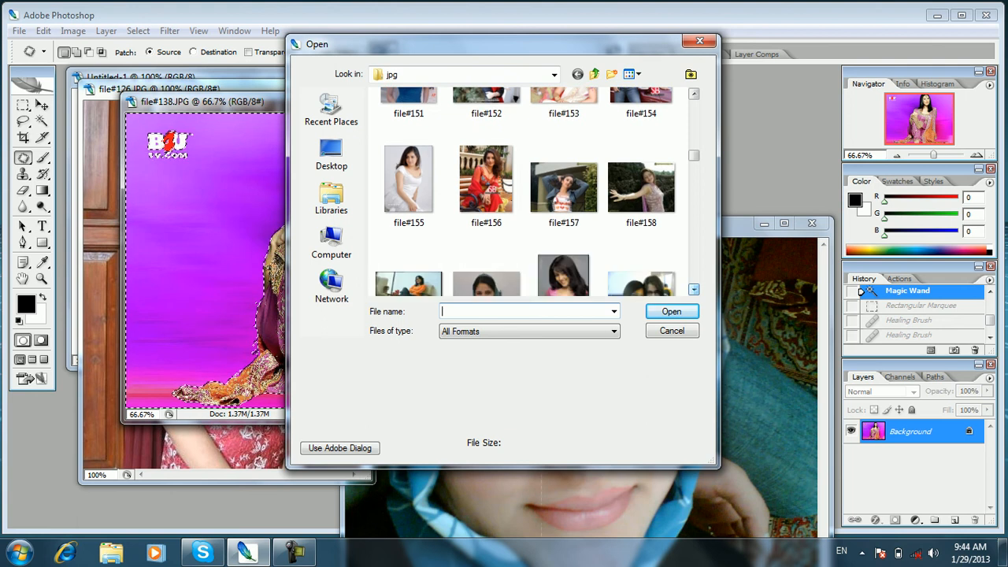
scroll(532, 191, down, 1)
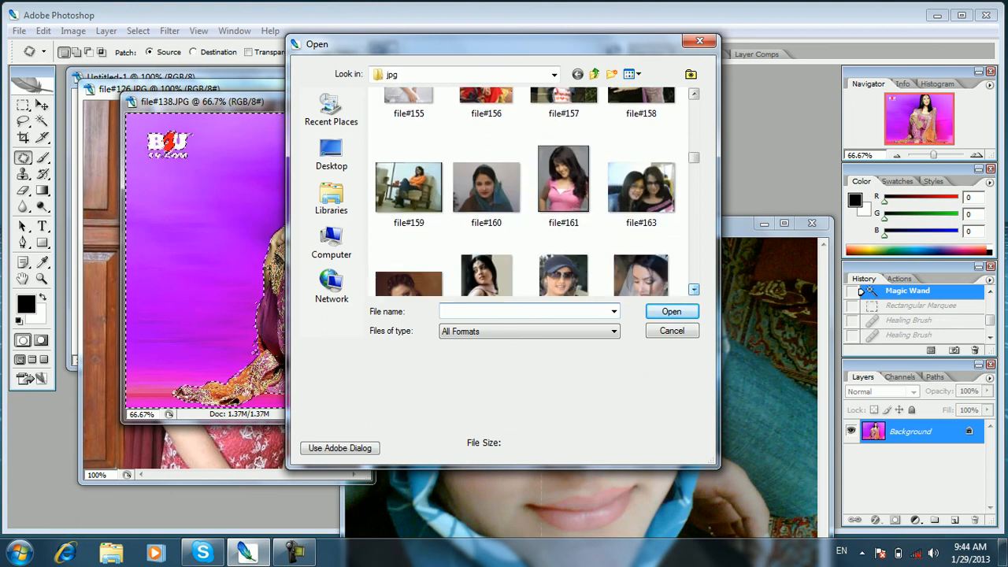
scroll(532, 192, down, 1)
scroll(532, 191, down, 1)
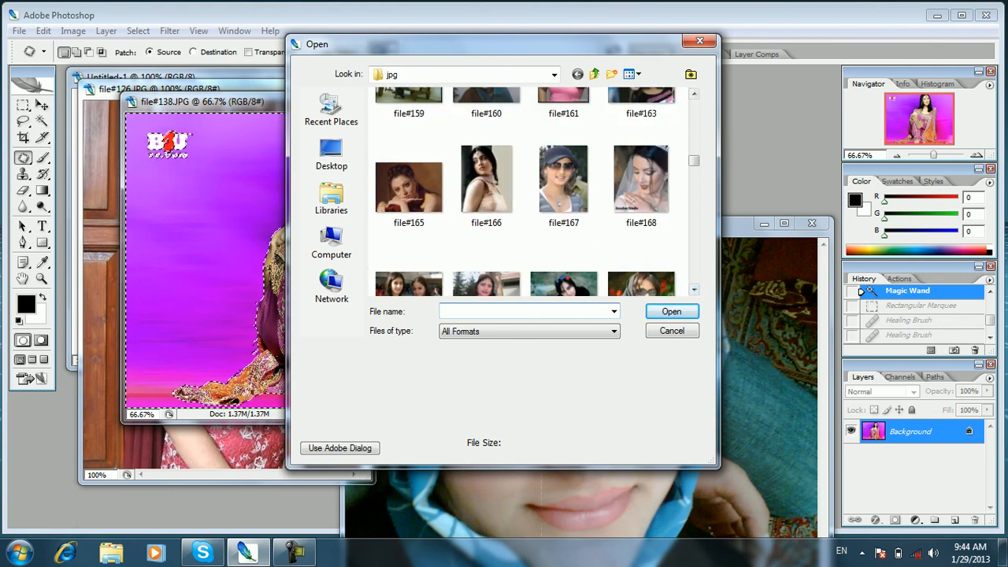
scroll(532, 191, down, 1)
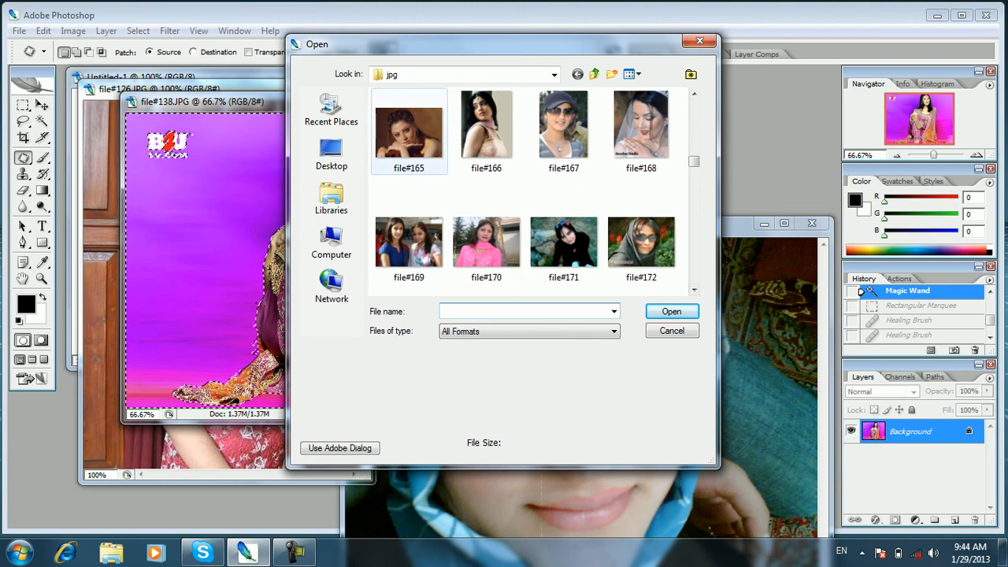
click(408, 130)
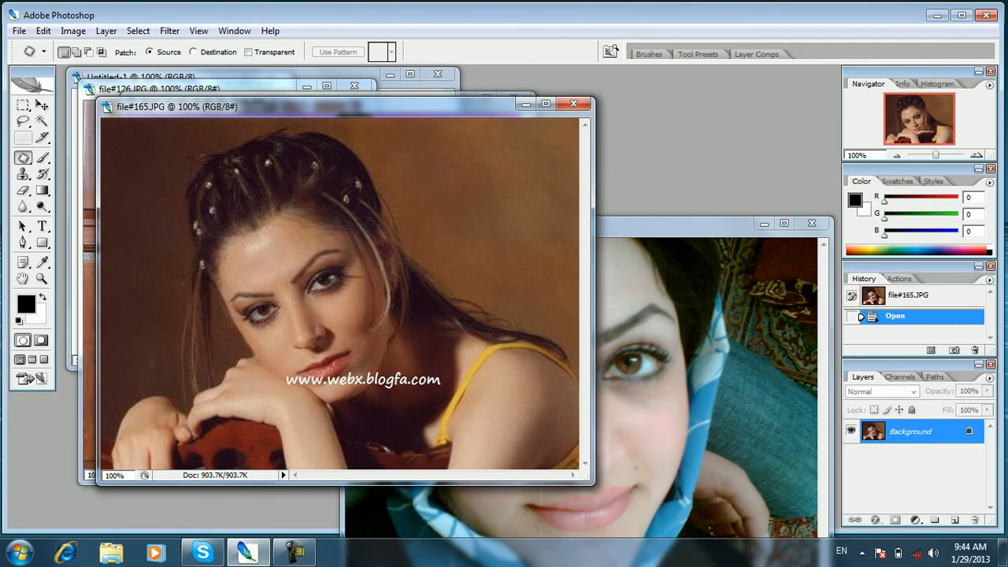
Paint three black dots on the woman's forehead in file#165 with the 13 px Brush.
click(43, 158)
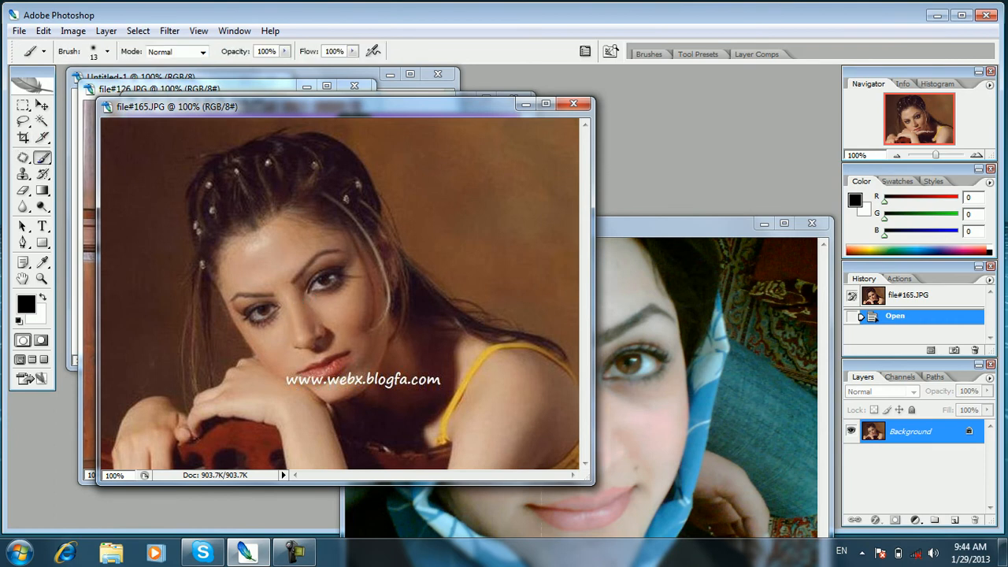
click(278, 278)
click(282, 237)
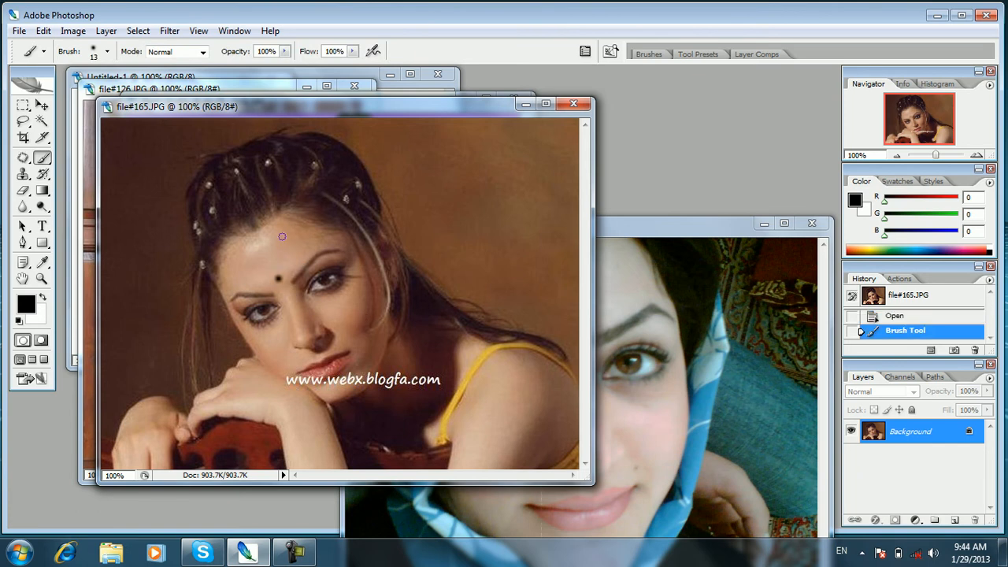
click(269, 263)
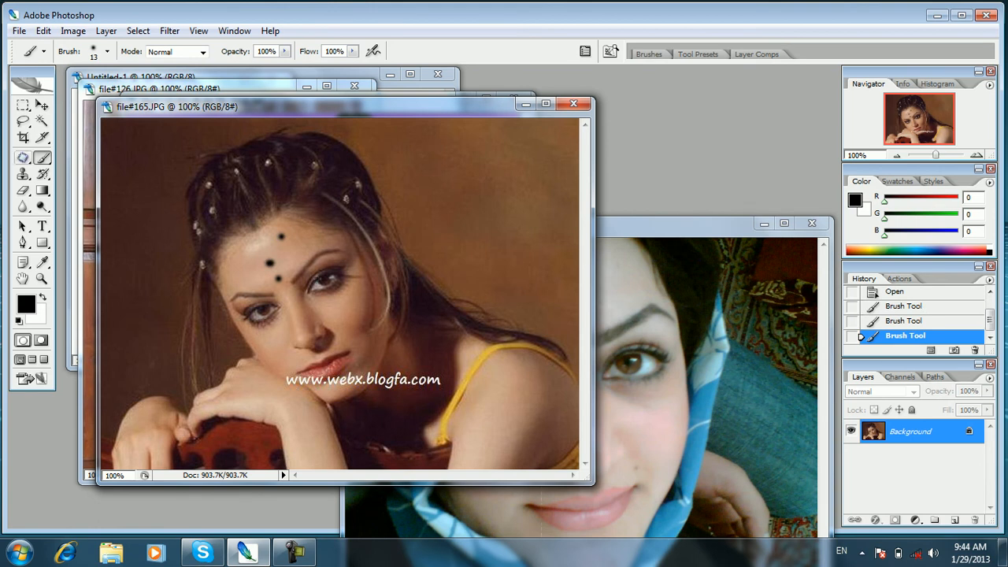
Patch the middle forehead dot with nearby clean skin using the Patch tool in Source mode, and deselect the area.
click(23, 157)
click(82, 185)
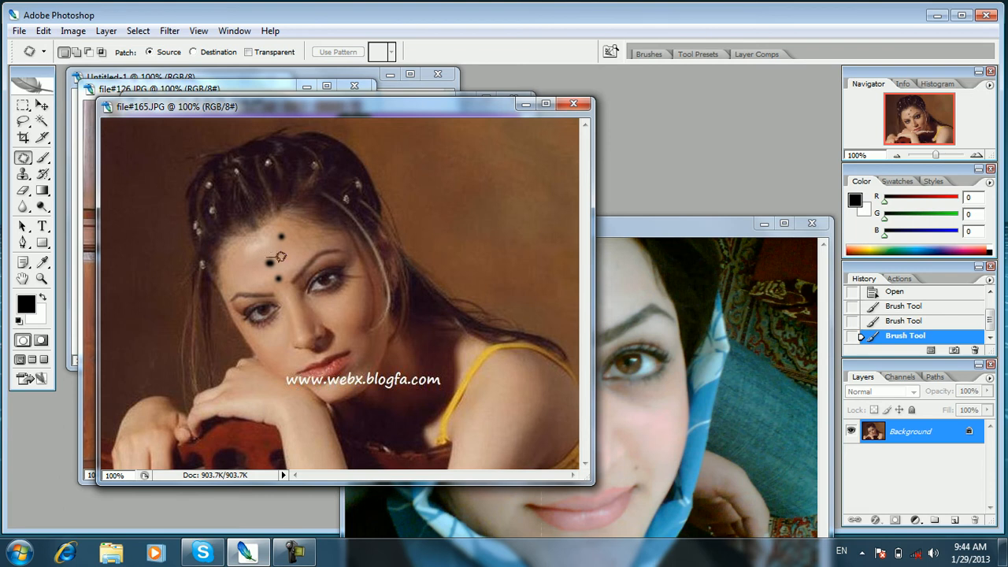
drag(277, 260, 253, 272)
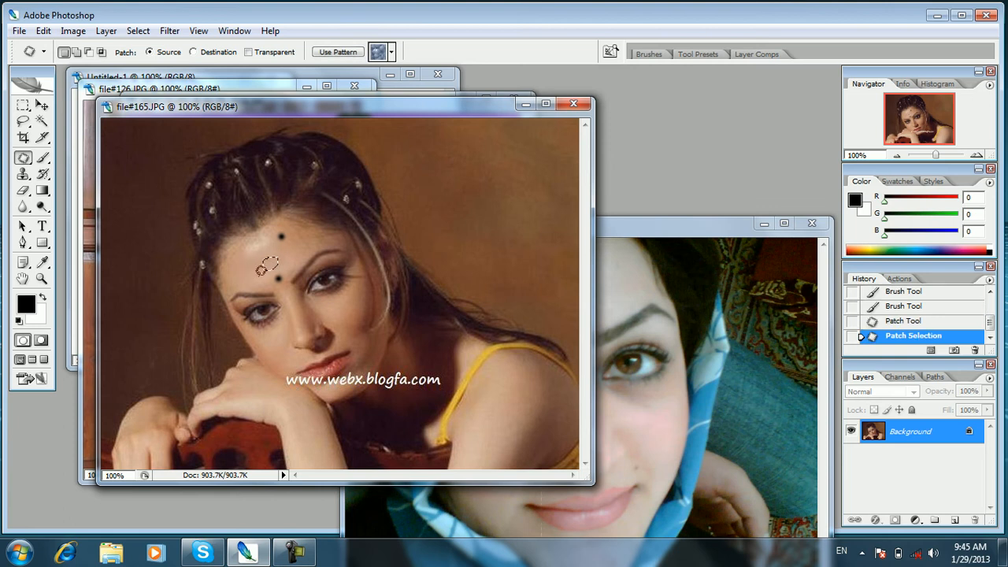
click(300, 265)
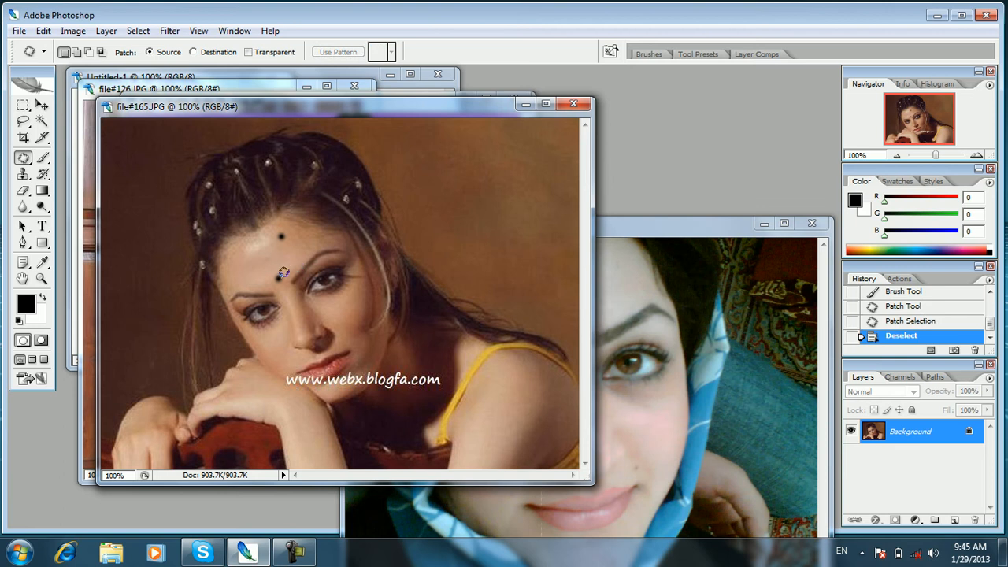
Patch the upper forehead dot in file#165 with clean skin, and patch the skin above the lower dot using that dot as source.
mouse_move(289, 241)
mouse_down()
mouse_move(273, 240)
mouse_move(273, 230)
mouse_move(285, 224)
mouse_move(289, 234)
mouse_move(269, 257)
mouse_up()
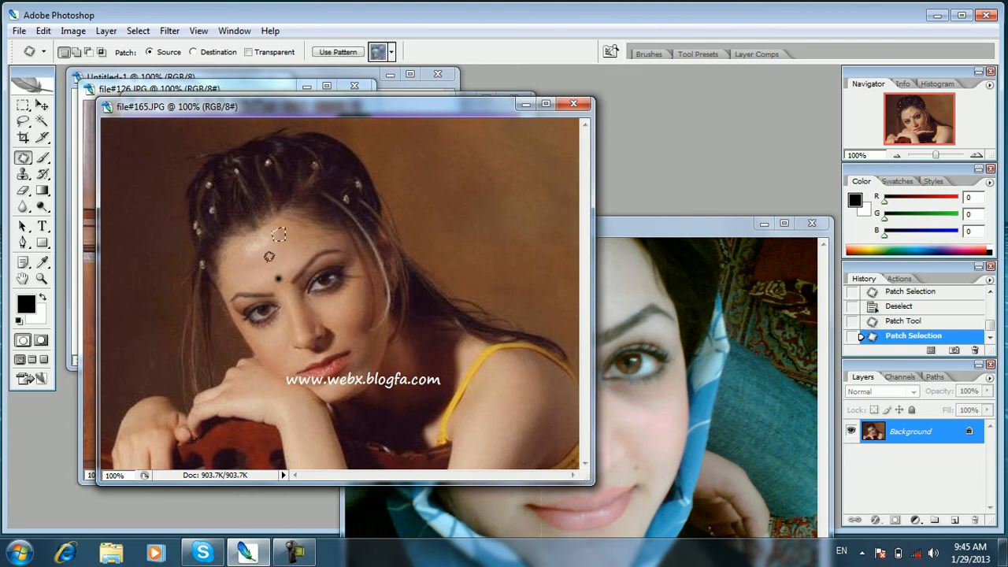
key(ctrl+d)
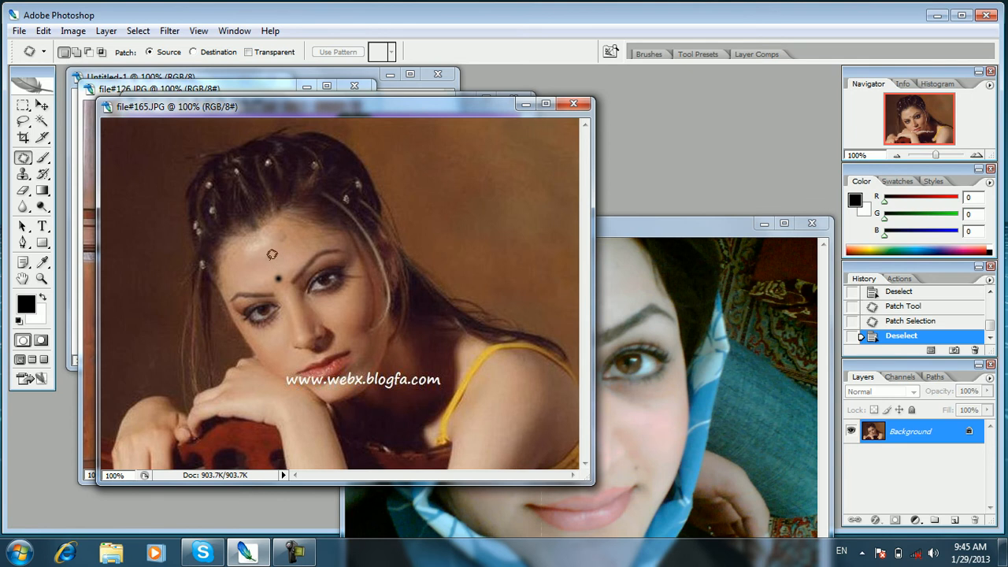
drag(269, 253, 269, 263)
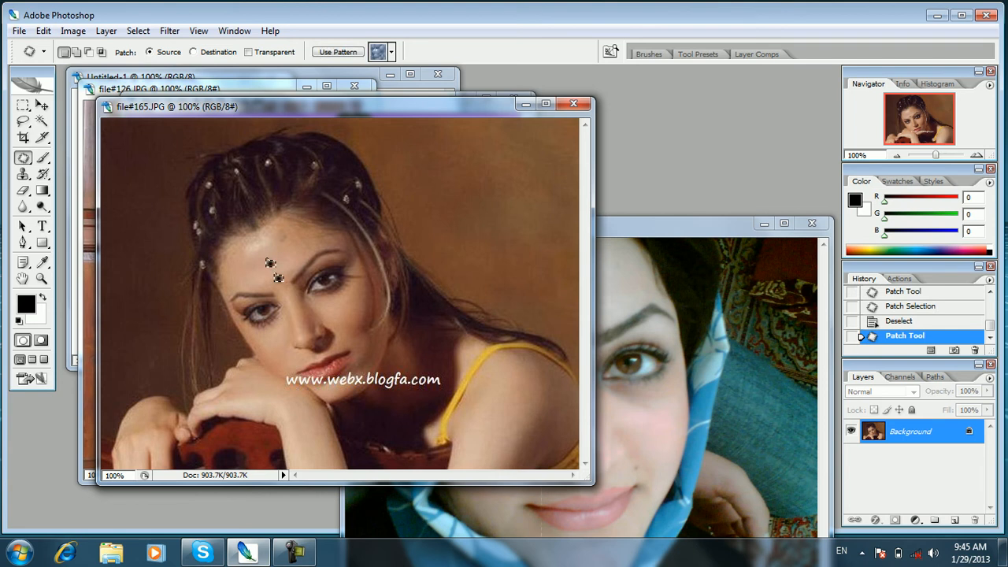
drag(279, 278, 279, 278)
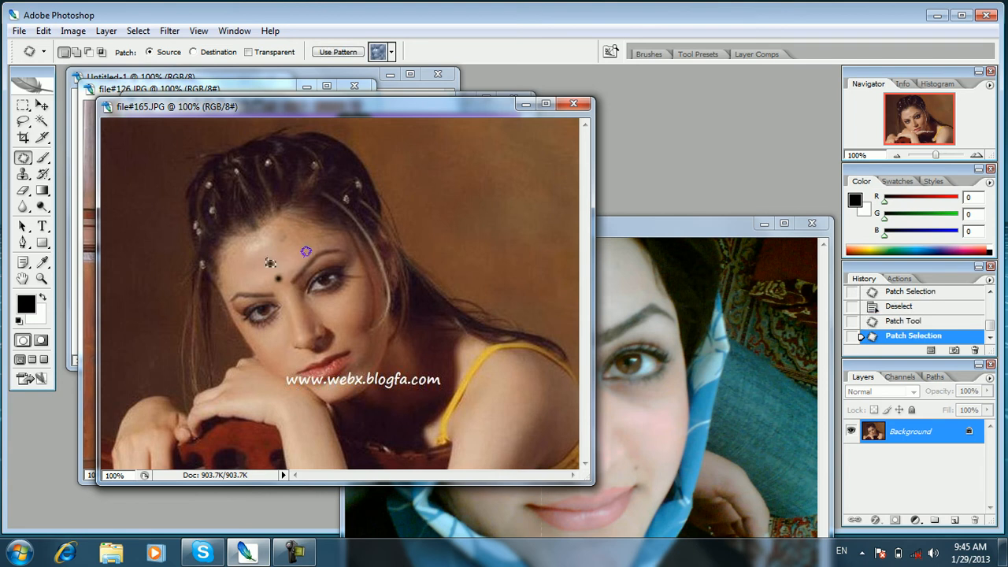
click(306, 252)
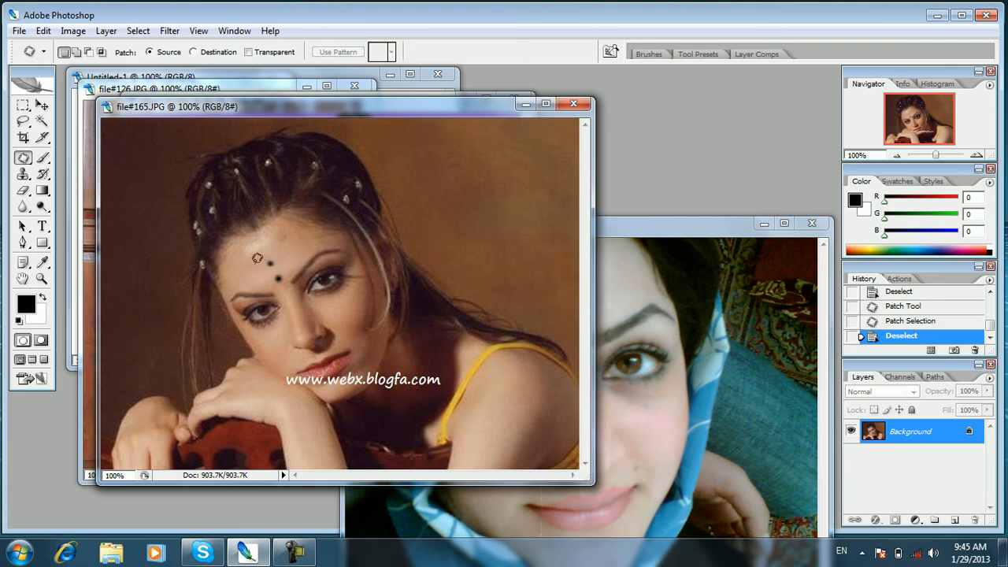
Patch the two black dots between the woman's eyebrows and the leftover mark with clean skin, and clear the selection.
mouse_move(265, 256)
mouse_down()
mouse_move(276, 257)
mouse_move(271, 282)
mouse_move(268, 262)
mouse_move(265, 270)
mouse_up()
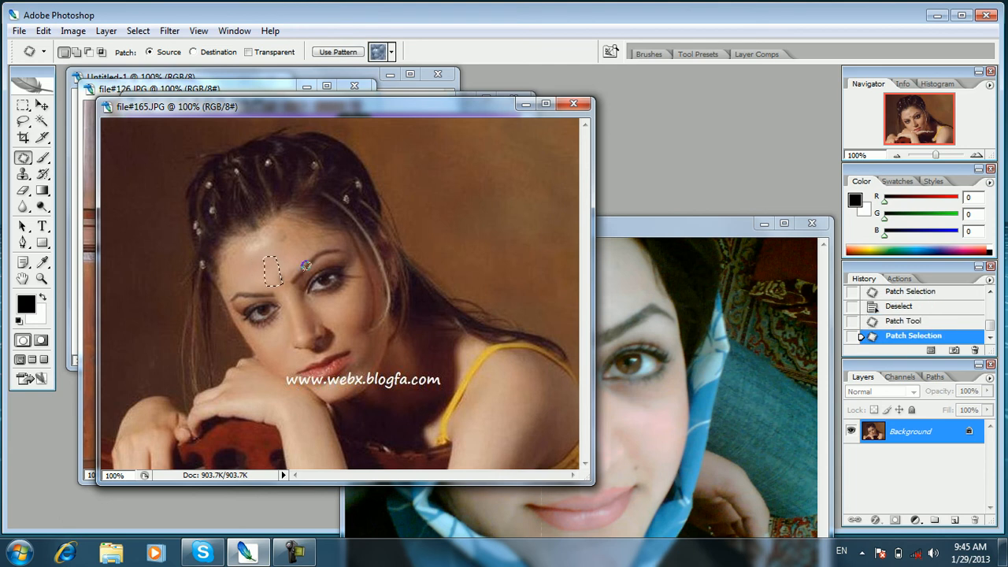
key(ctrl+d)
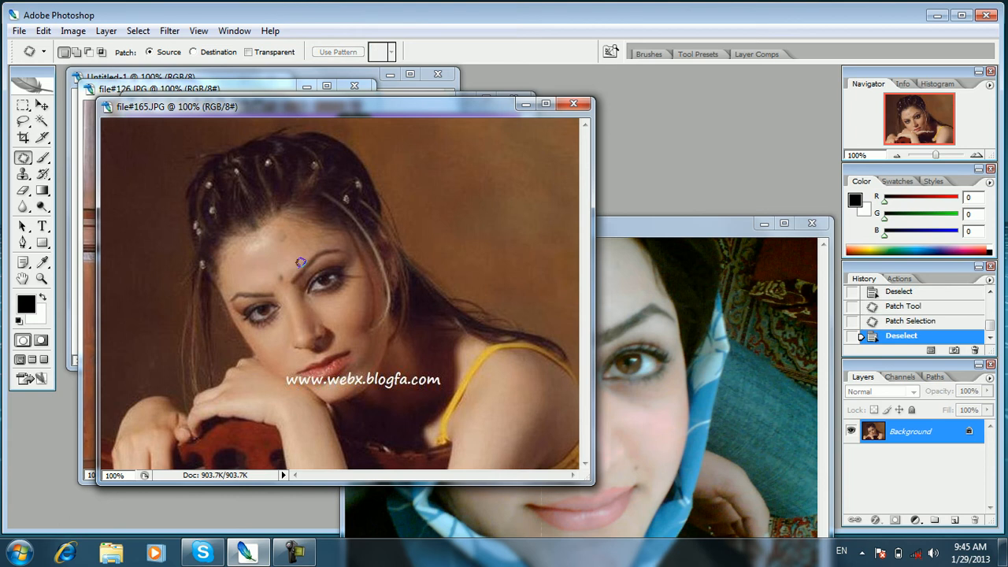
mouse_move(285, 277)
mouse_down()
mouse_move(267, 281)
mouse_move(271, 266)
mouse_move(285, 267)
mouse_move(256, 270)
mouse_up()
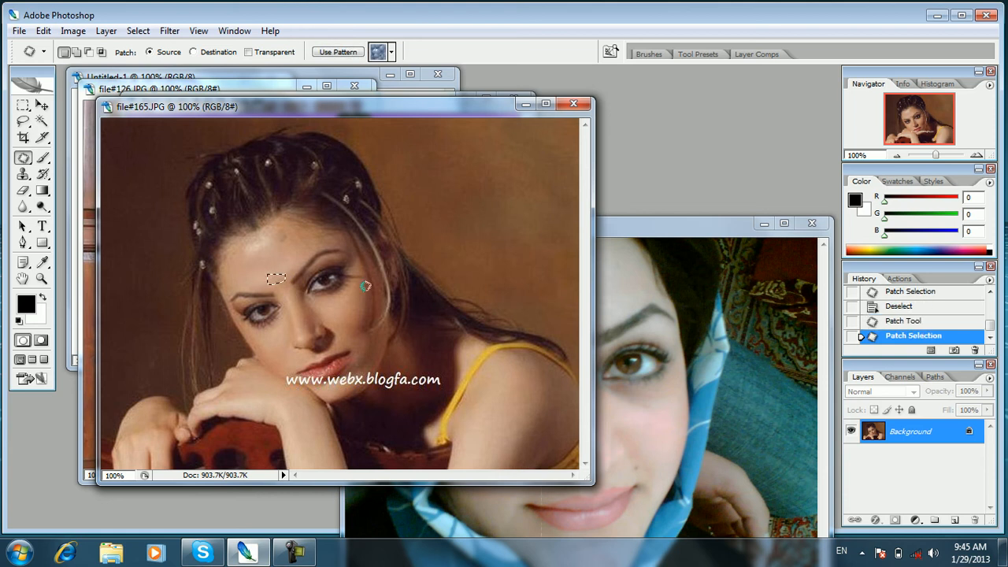
click(280, 251)
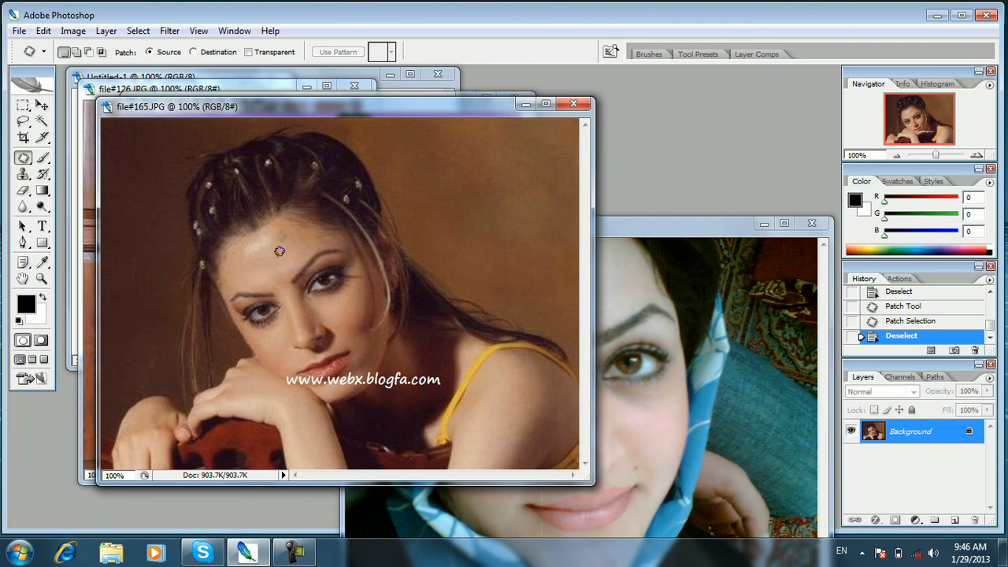
Bring the file#138 photo to the front, clear its selection, and patch away the B4U TV.COM logo with plain purple backdrop.
drag(315, 106, 450, 195)
click(271, 160)
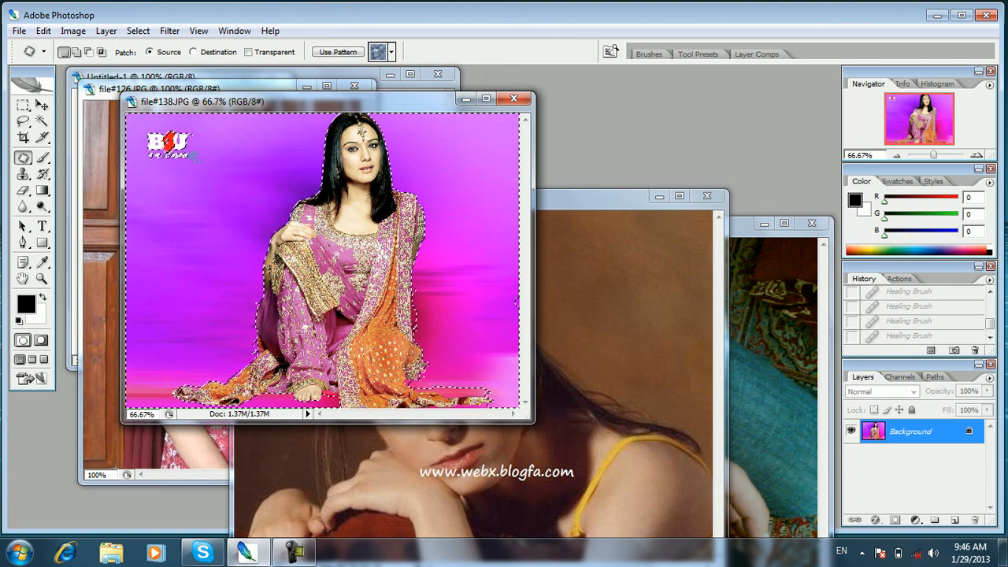
key(ctrl+d)
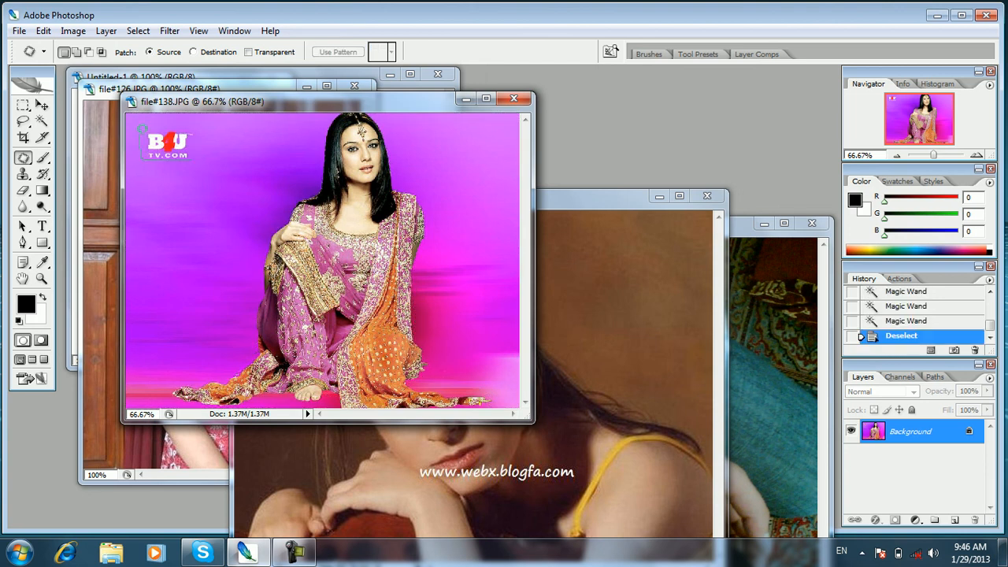
drag(190, 160, 179, 194)
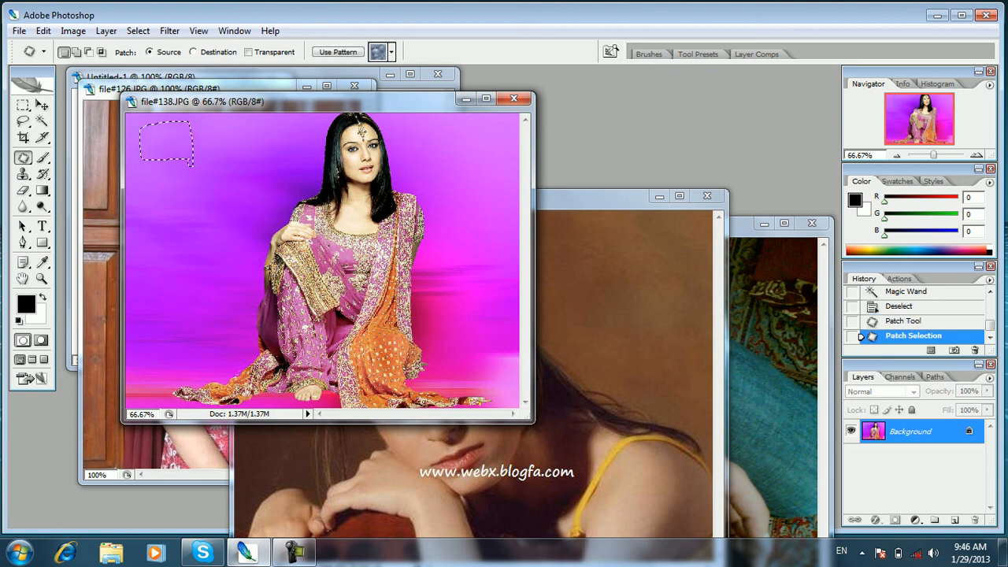
key(ctrl+d)
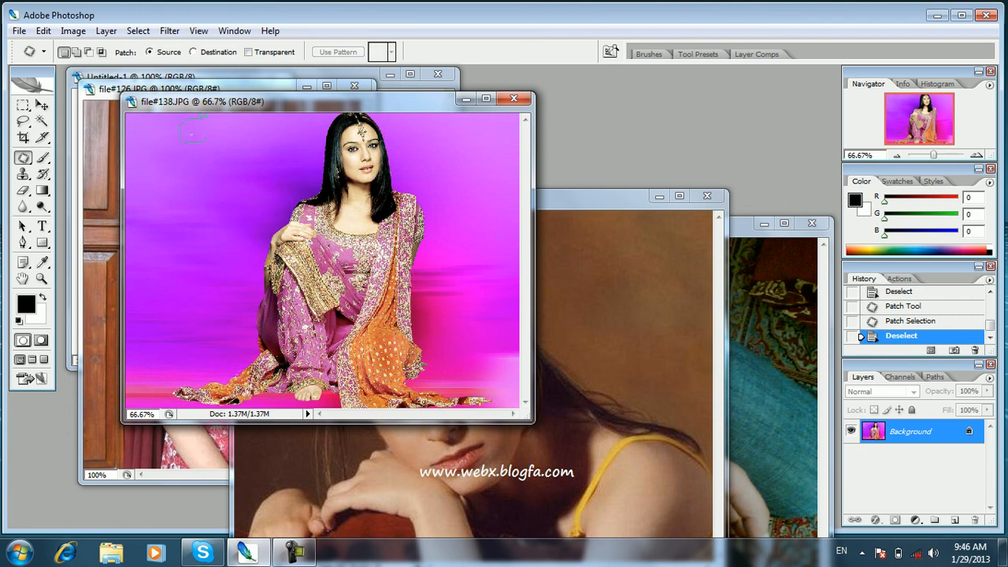
Keep the Patch tool active and set its patch mode to Destination.
mouse_move(211, 130)
mouse_down()
mouse_move(195, 161)
mouse_move(211, 173)
mouse_move(224, 165)
mouse_move(167, 166)
mouse_move(154, 140)
mouse_up()
click(312, 238)
click(23, 158)
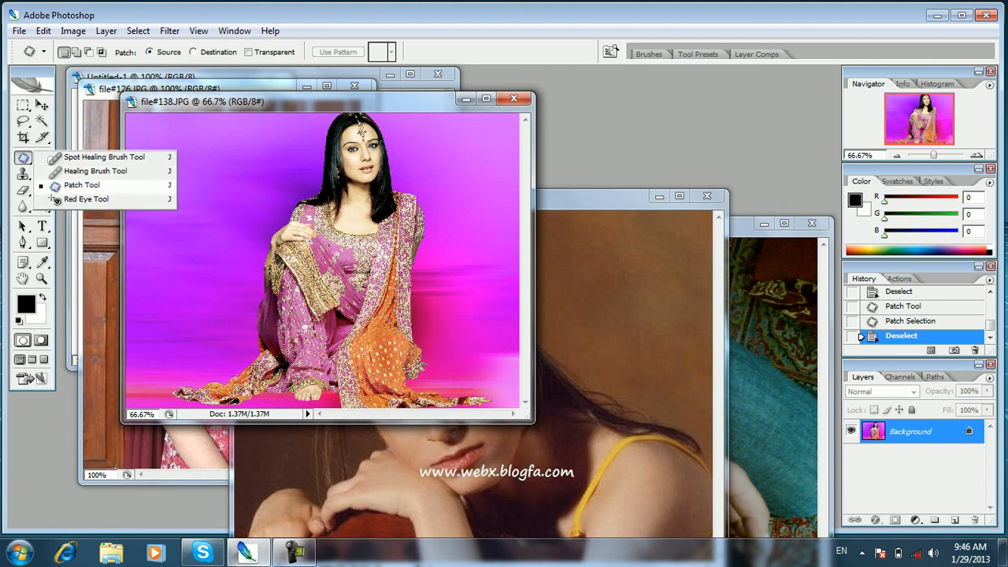
click(82, 185)
click(203, 52)
click(203, 51)
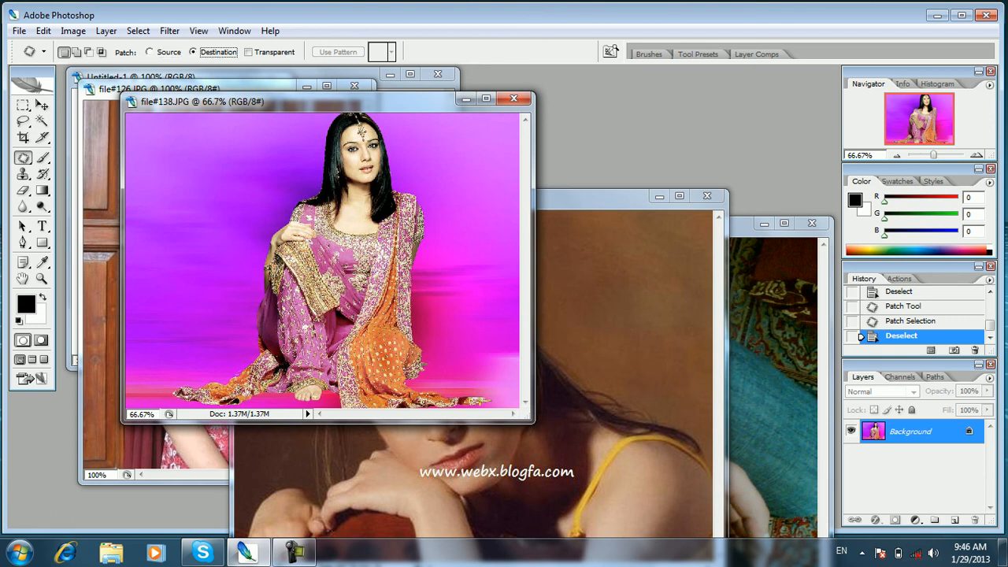
click(314, 122)
mouse_move(314, 120)
mouse_down()
mouse_move(374, 127)
mouse_move(396, 145)
mouse_up()
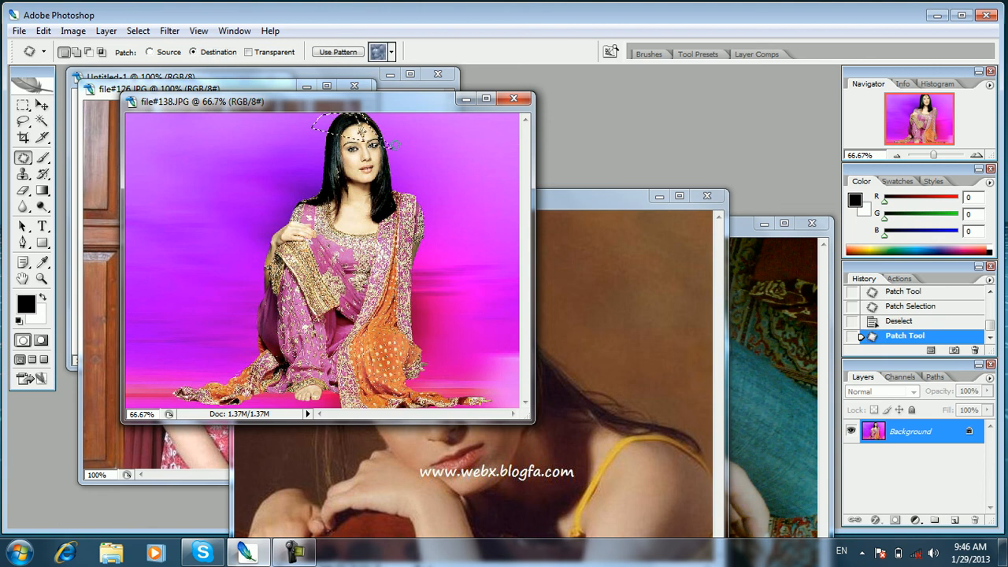
key(ctrl+d)
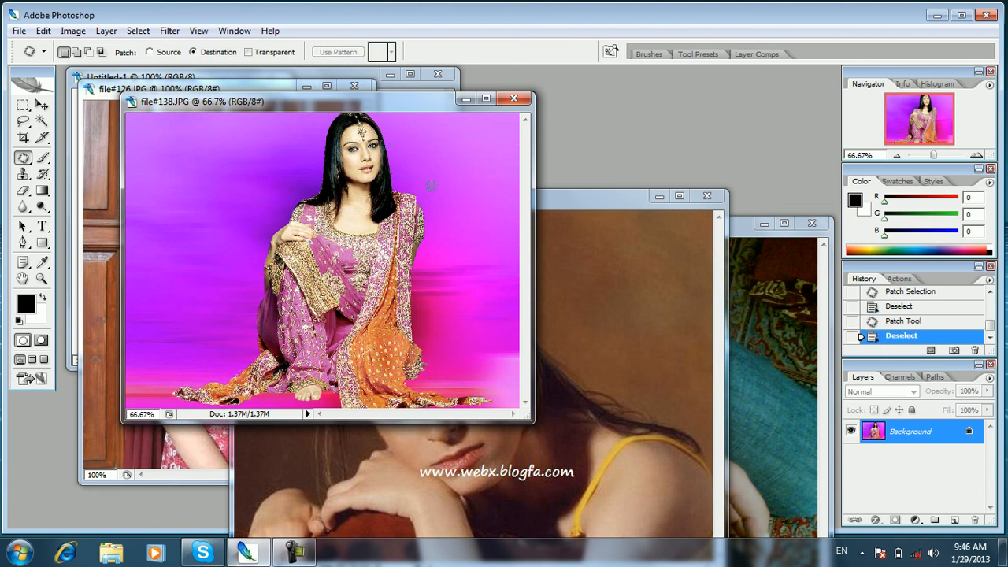
Try copying the woman's head and shoulders onto the purple backdrop beside her with the Patch tool in Destination mode, and deselect.
mouse_move(285, 236)
mouse_down()
mouse_move(260, 182)
mouse_move(358, 113)
mouse_up()
drag(420, 132, 407, 189)
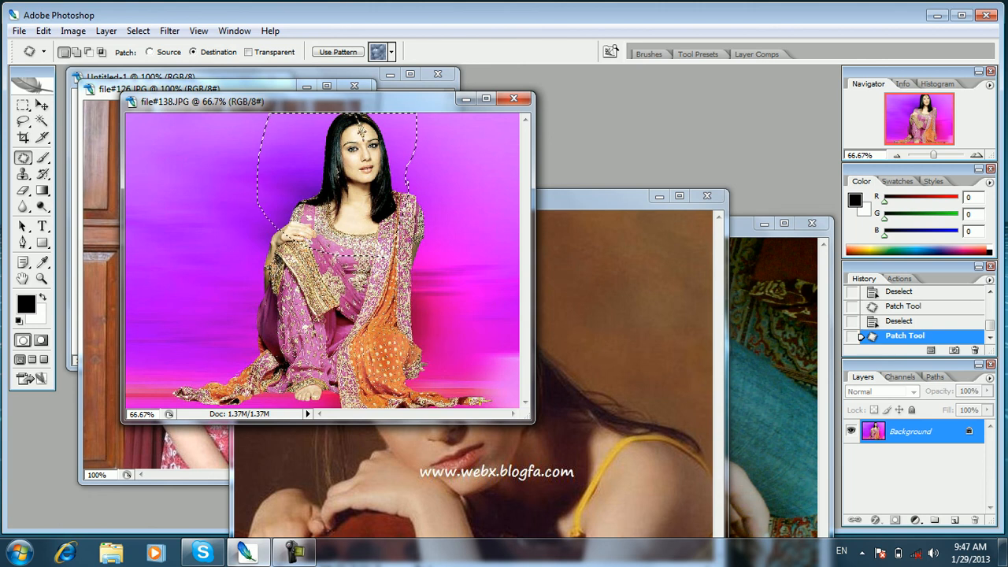
drag(331, 136, 192, 134)
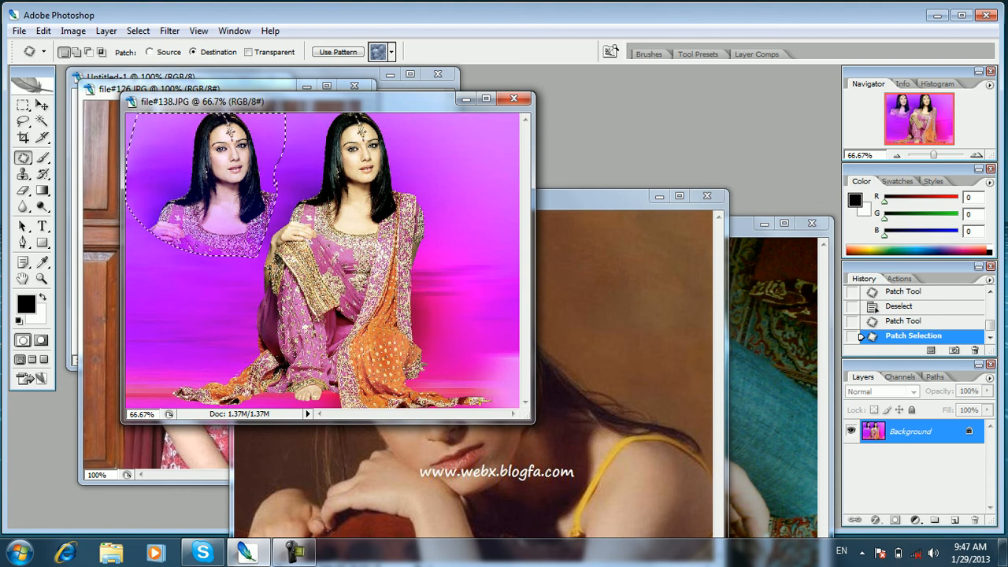
key(ctrl+d)
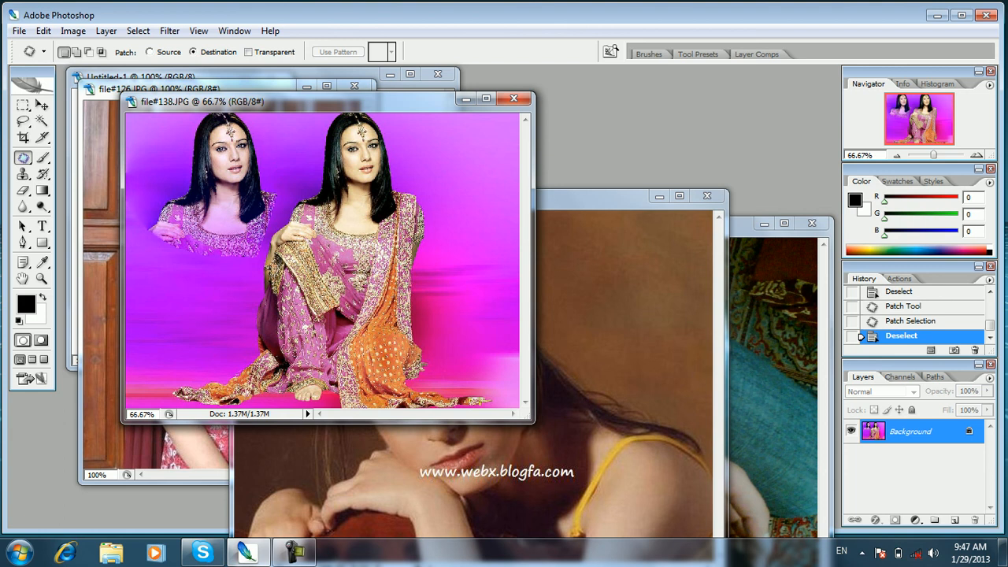
Restore the selection around the copied head and try filling it with the current pattern using the Patch tool.
key(ctrl+z)
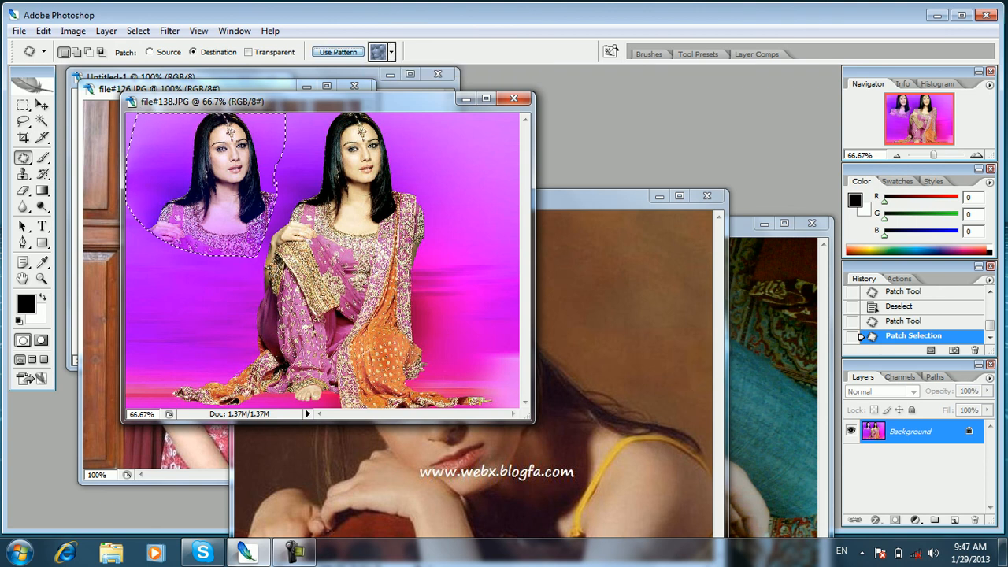
click(338, 52)
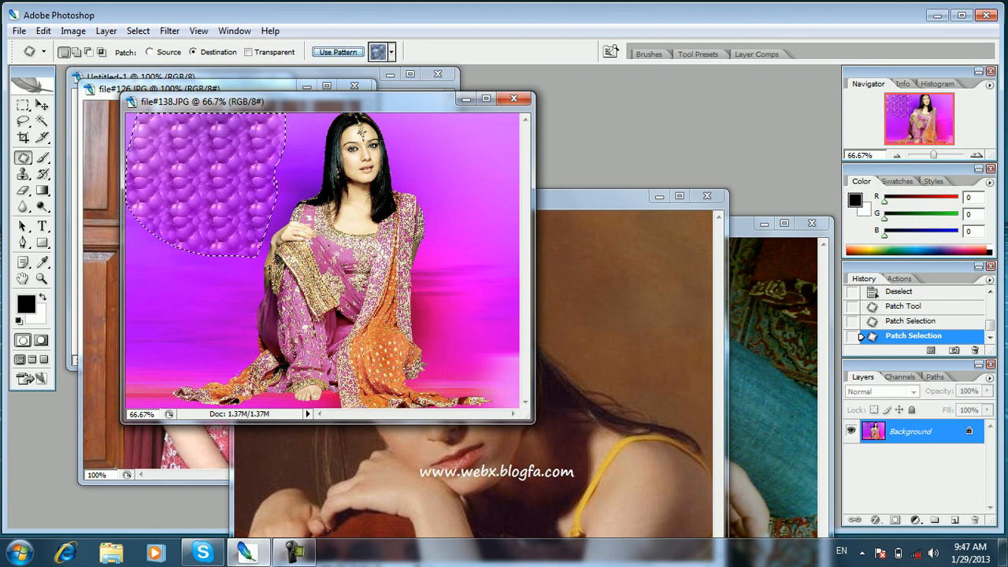
click(391, 52)
click(392, 52)
Undo the pattern fill and the copied head patch in file#138, and clear the selection.
key(ctrl+z)
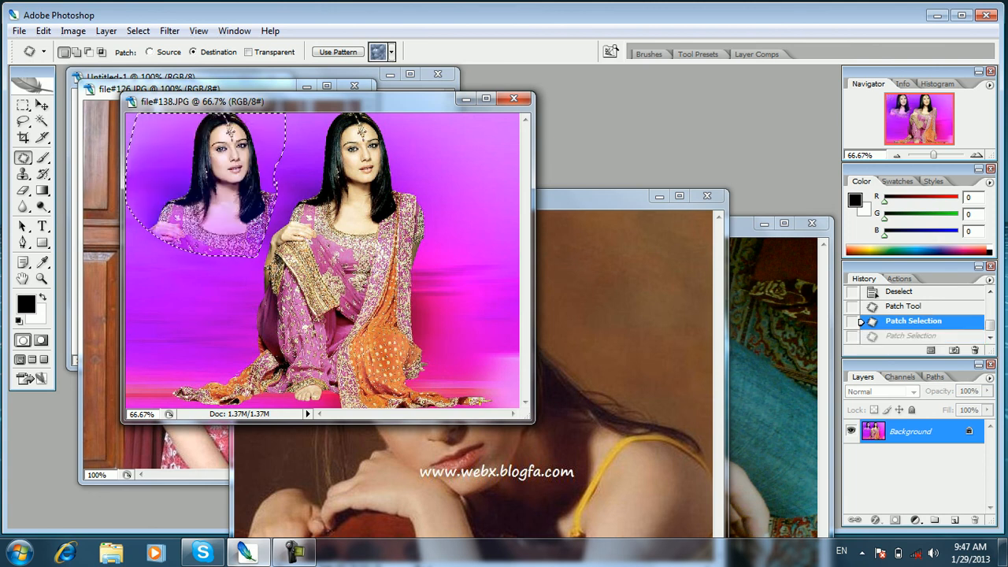
key(ctrl+alt+z)
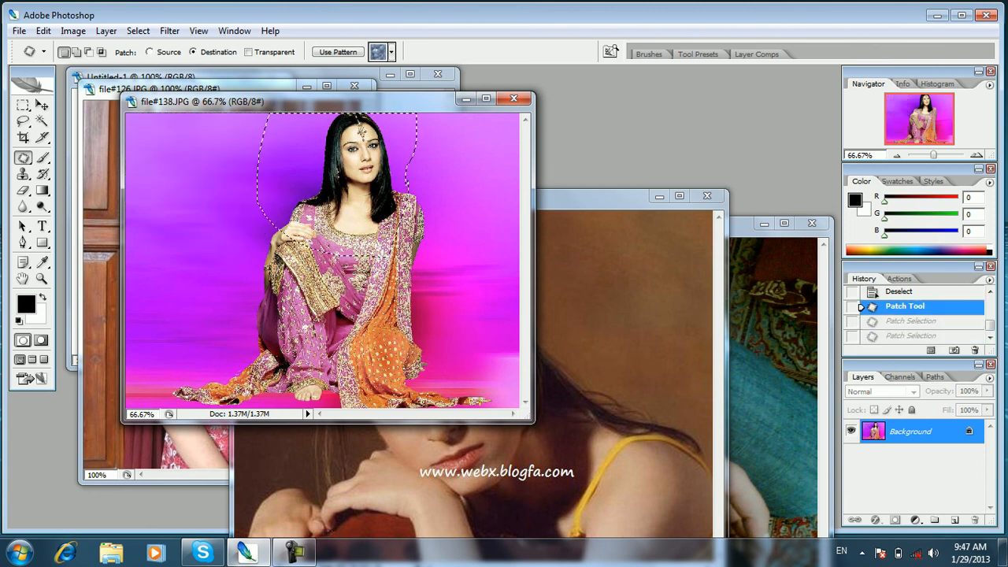
key(ctrl+d)
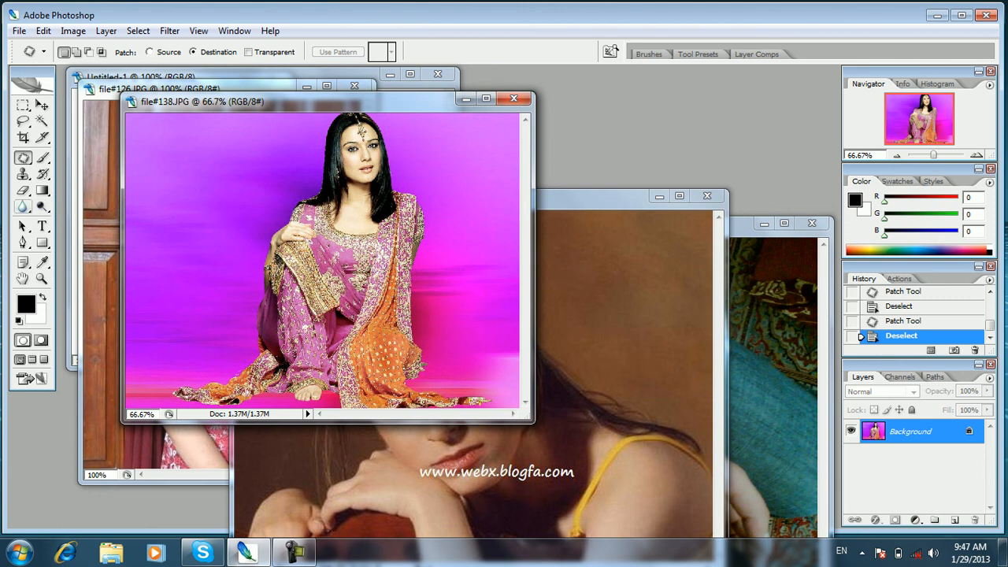
click(23, 174)
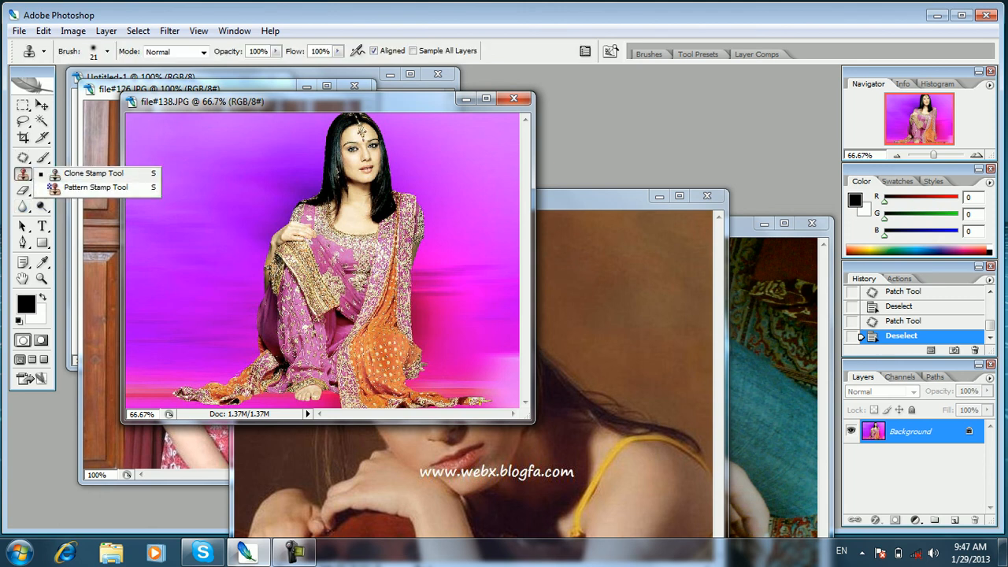
click(48, 186)
click(23, 173)
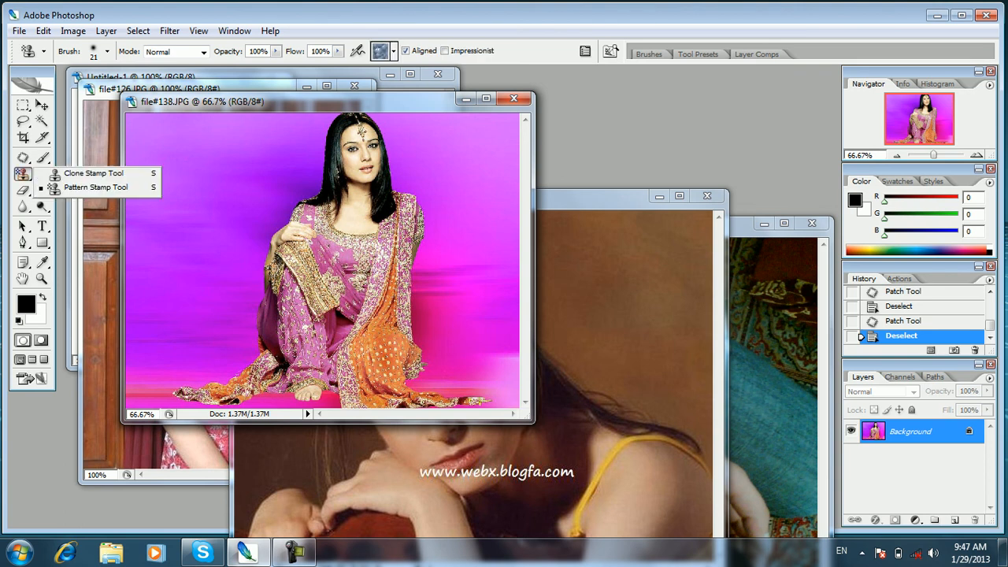
Try the Red Eye tool at 50% pupil size and 50% darken amount on the woman's face, neck and chest in file#138.
click(23, 158)
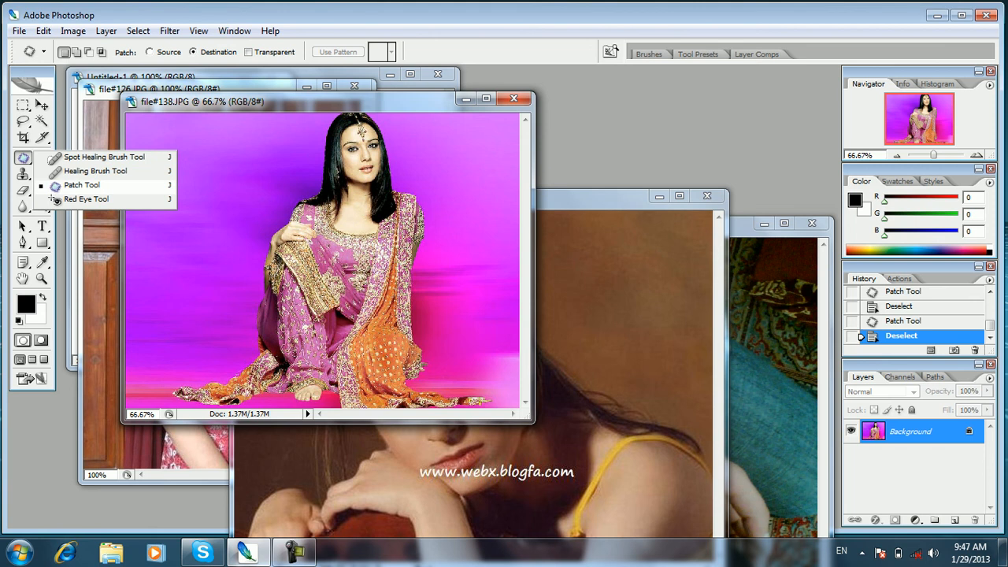
click(82, 199)
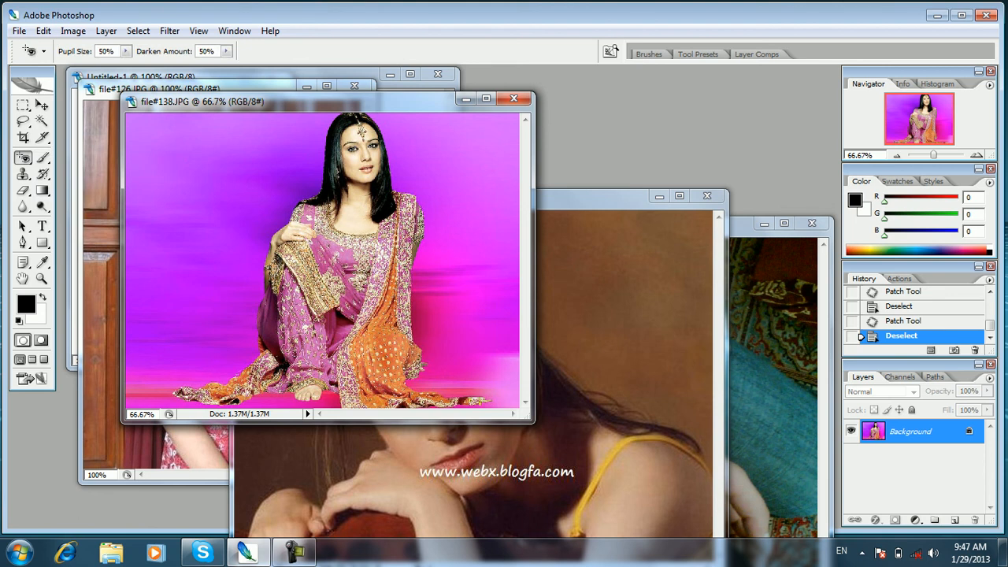
click(359, 151)
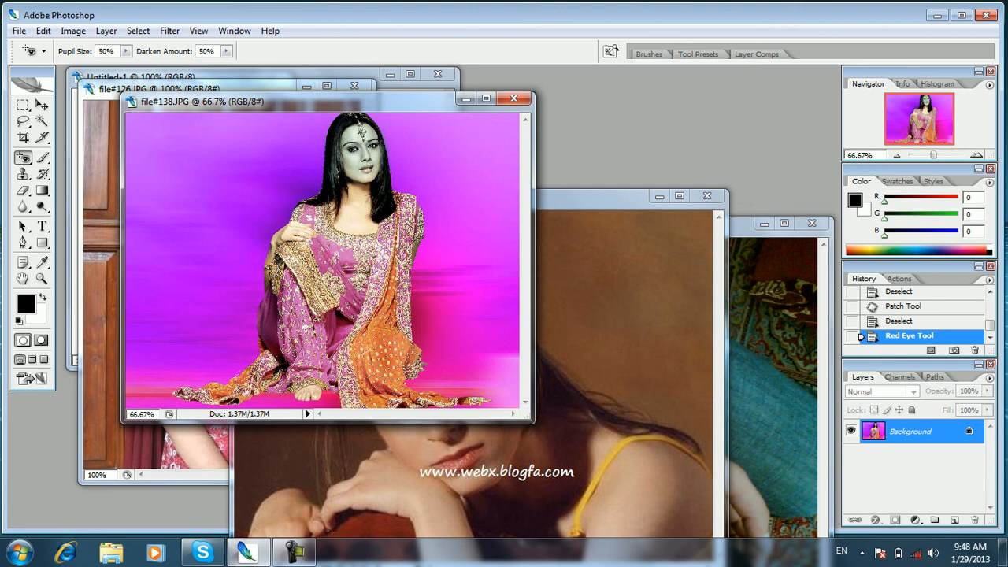
click(356, 215)
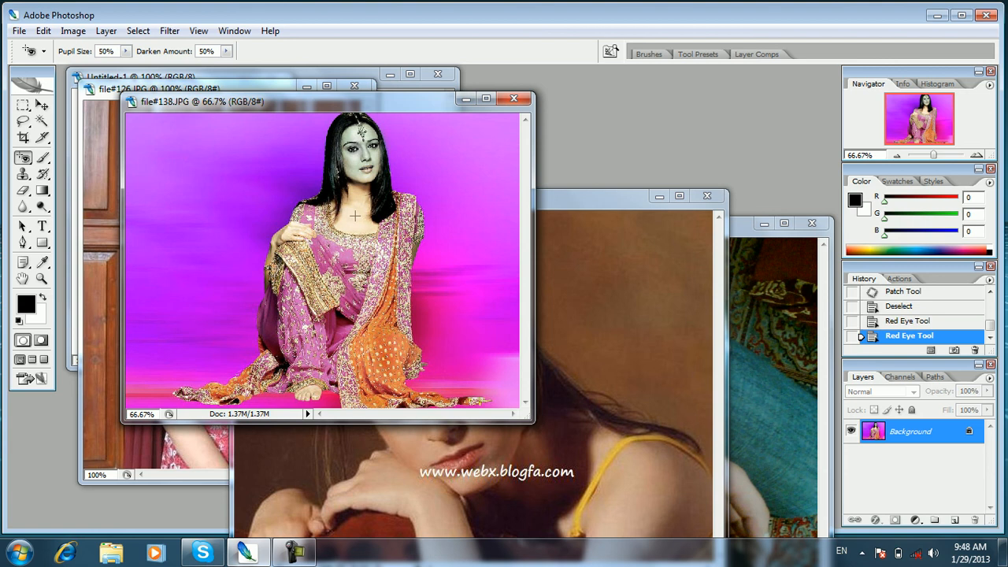
click(352, 188)
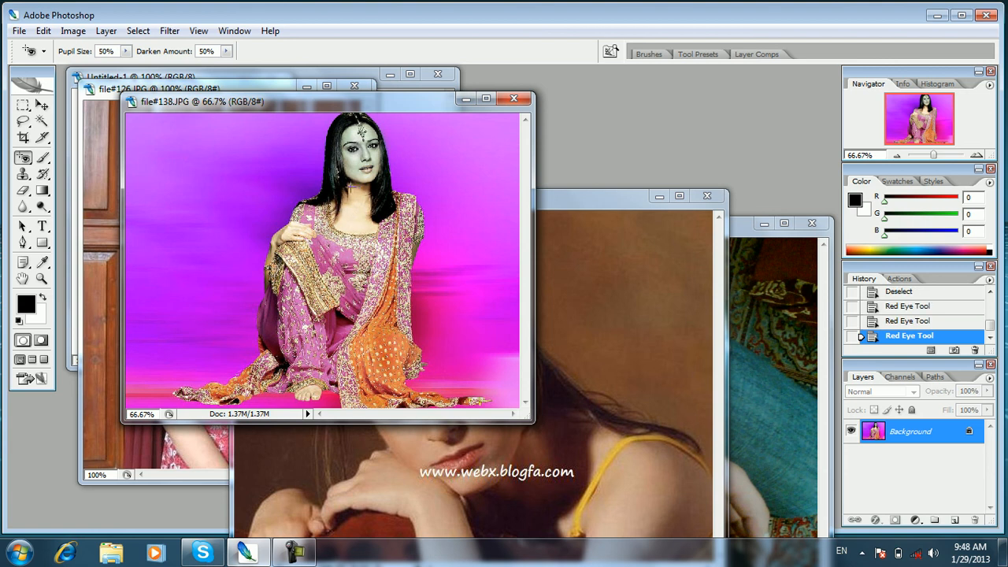
click(360, 189)
Undo all the Red Eye corrections on the woman in file#138 and clear the restored selection.
key(ctrl+alt+z)
key(ctrl+alt+z)
key(ctrl+alt+z)
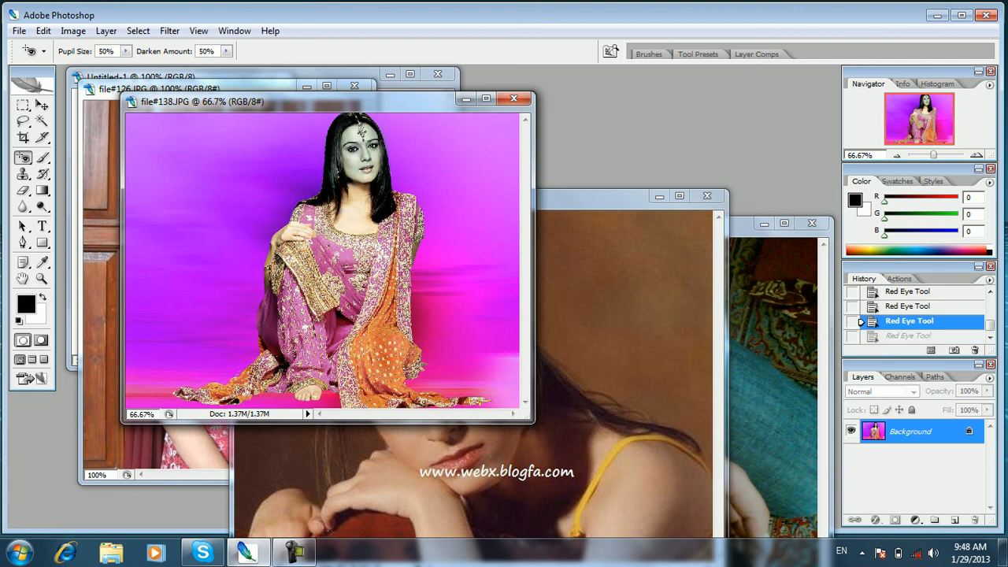
key(ctrl+alt+z)
key(ctrl+alt+z)
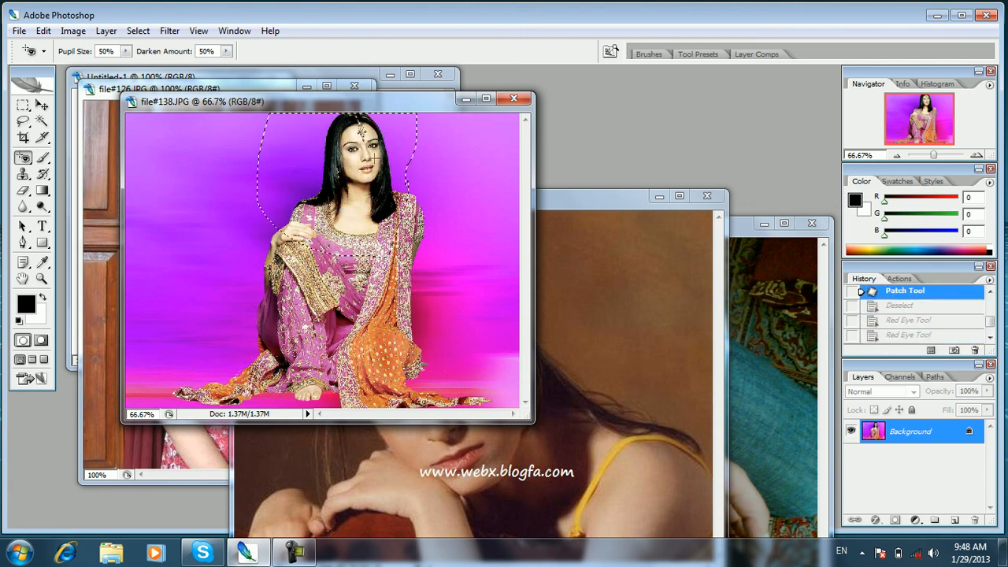
key(ctrl+d)
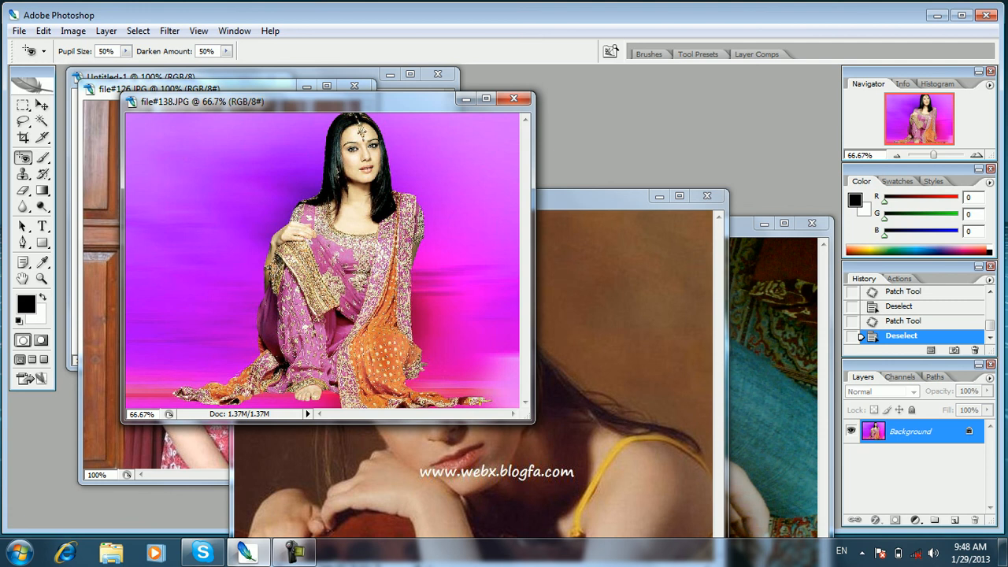
Apply the Red Eye tool at 50% pupil size and 50% darken amount to the woman's upper chest and face in file#138.
click(352, 211)
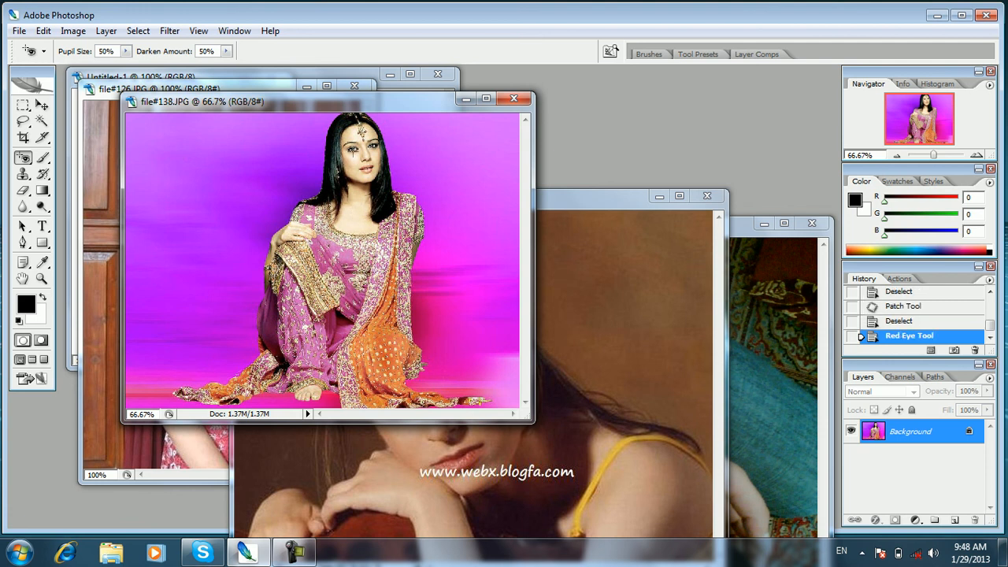
click(355, 150)
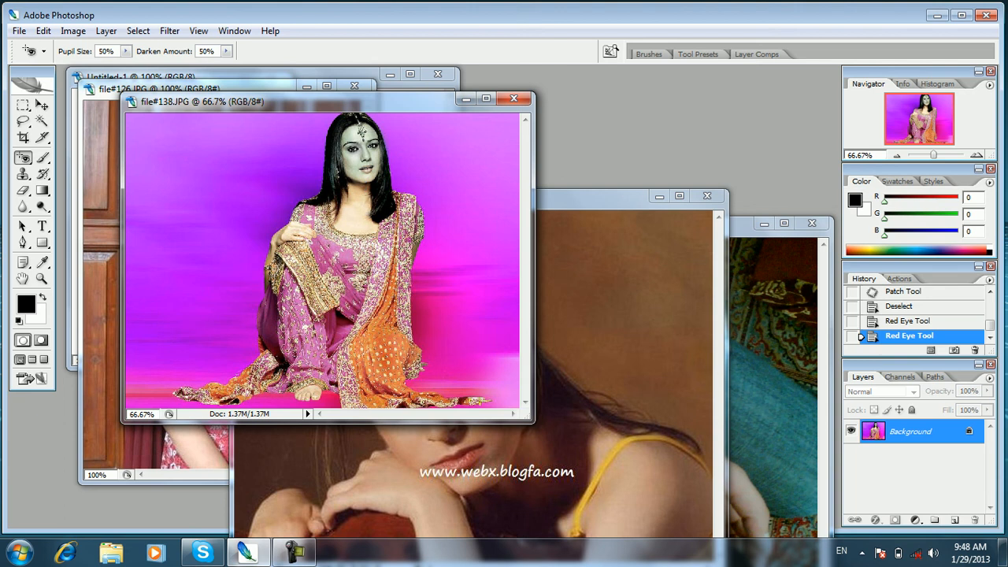
Turn Quick Mask mode on and off for file#138, and undo the exit from Quick Mask.
key(q)
key(q)
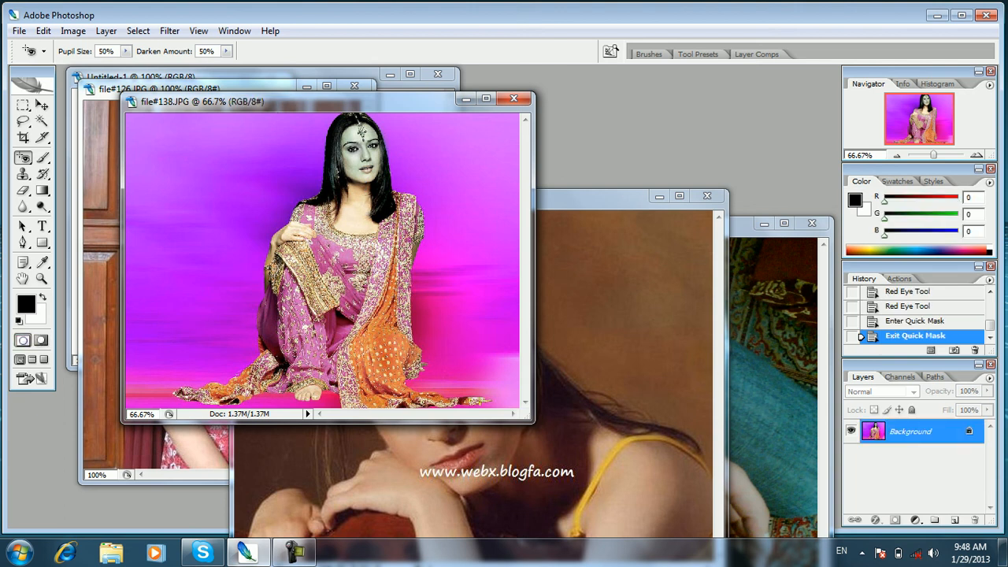
key(ctrl+z)
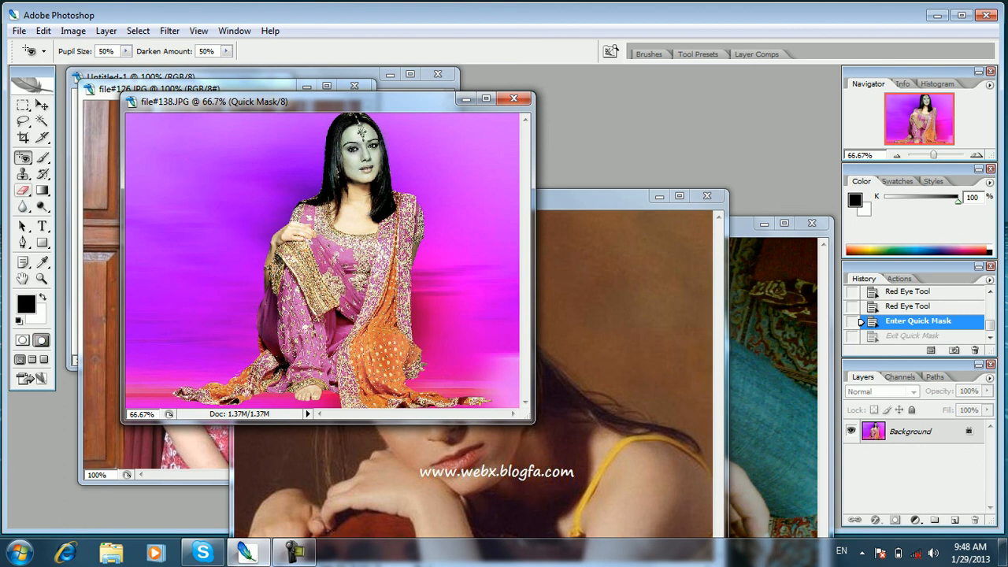
Switch from the Red Eye tool to the Spot Healing Brush tool.
click(23, 157)
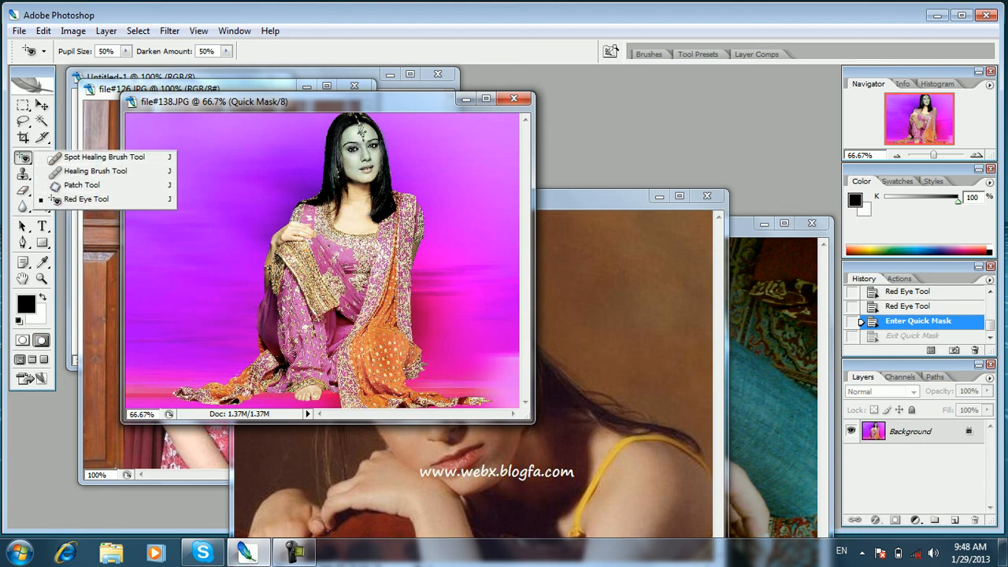
click(103, 157)
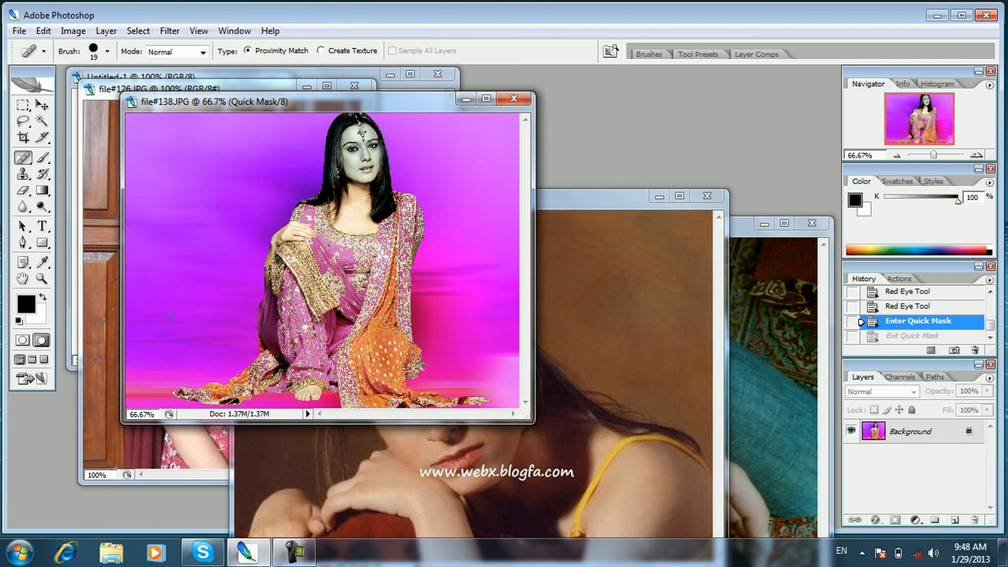
click(295, 552)
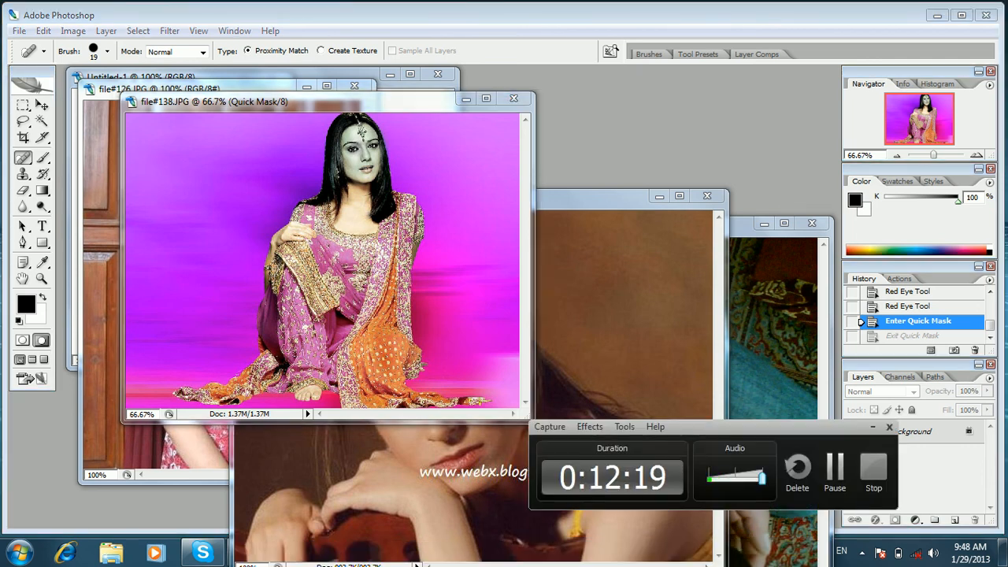